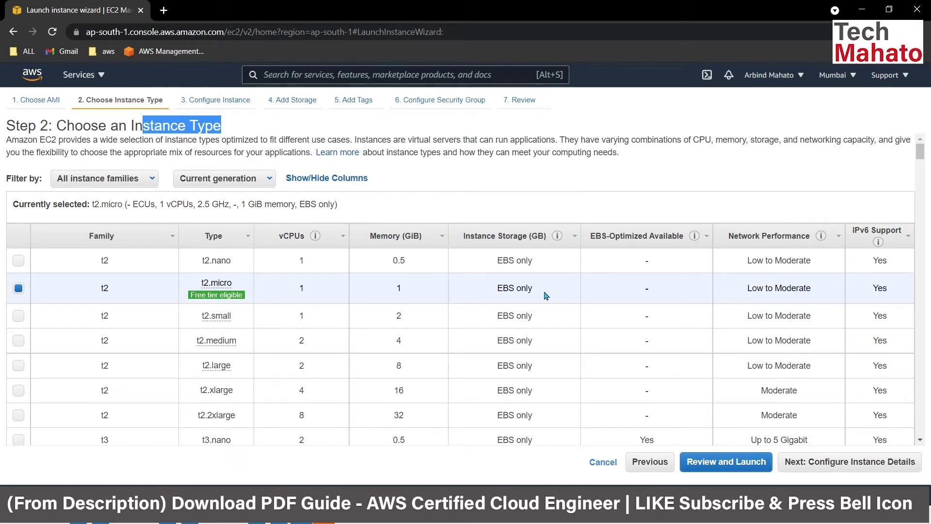
Continue with the t2.micro instance type, keep the default instance details, and proceed to the storage settings
left_click(129, 122)
left_click_drag(58, 125, 224, 134)
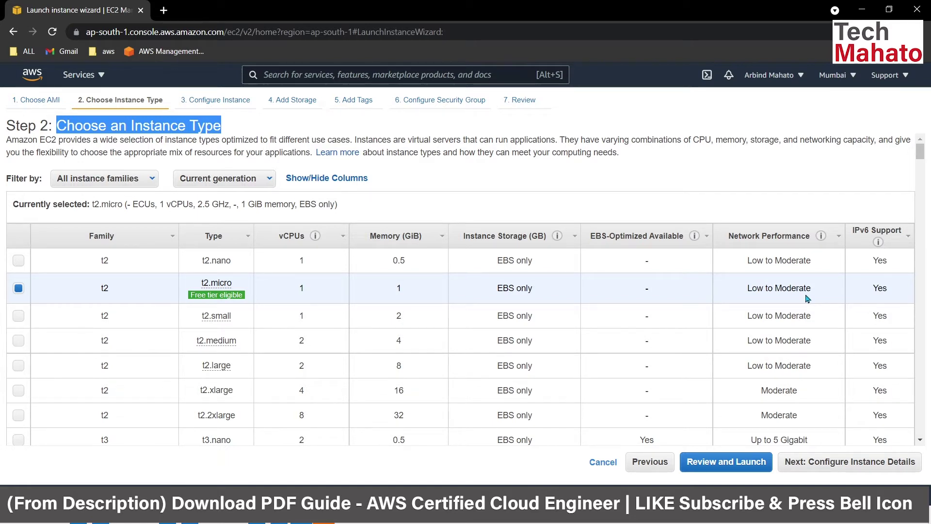
left_click(806, 464)
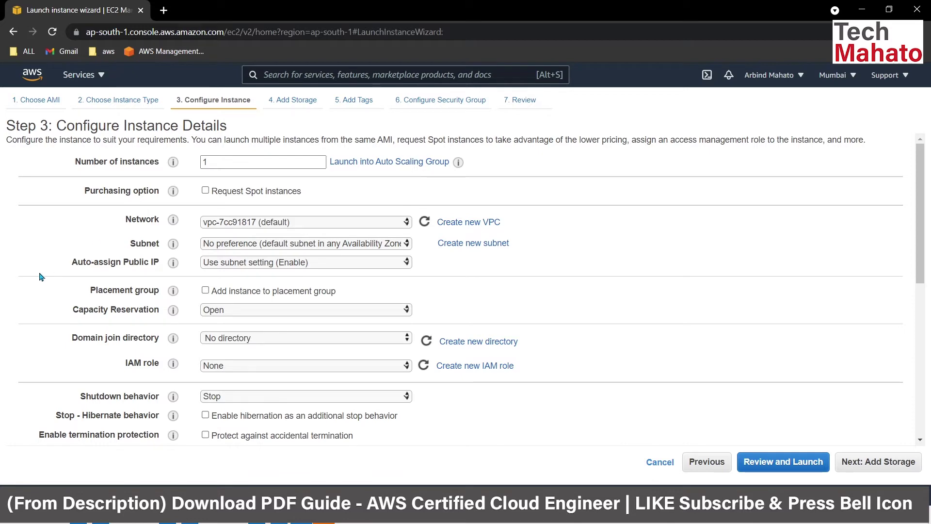
scroll(41, 277, "down", 2)
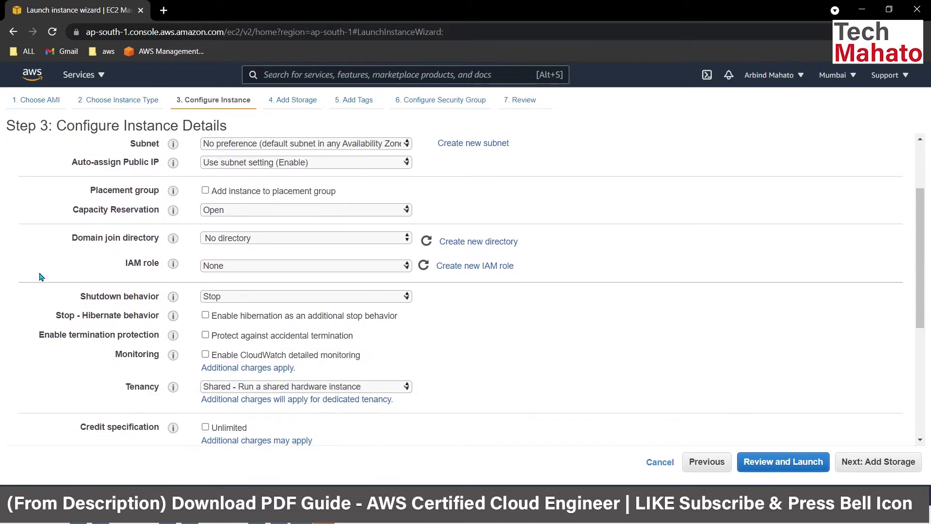
scroll(71, 270, "down", 5)
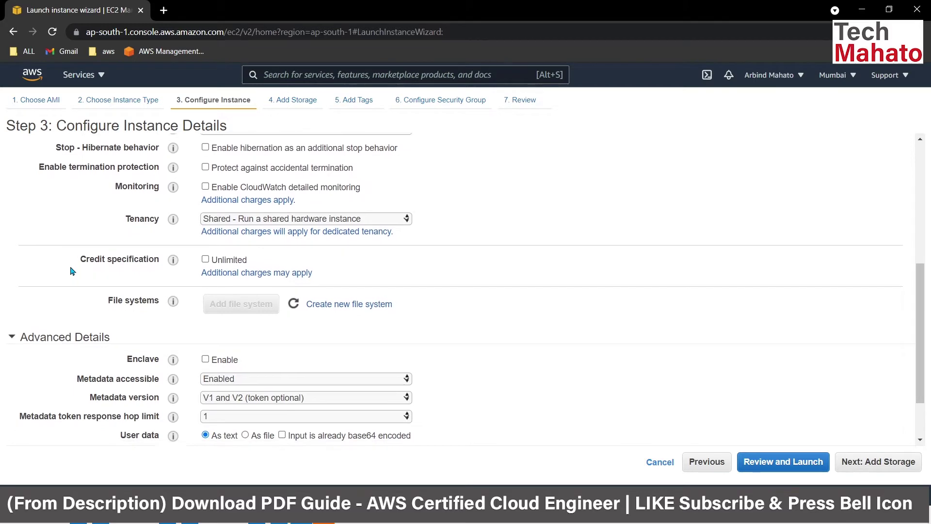
left_click(876, 469)
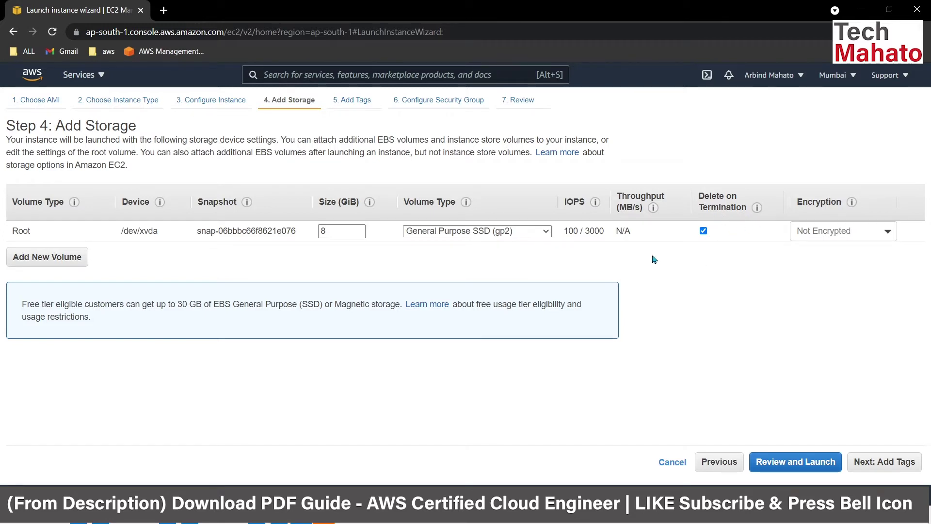
Add a new EBS volume with its size set to 2 GiB and proceed to the tags
left_click(59, 262)
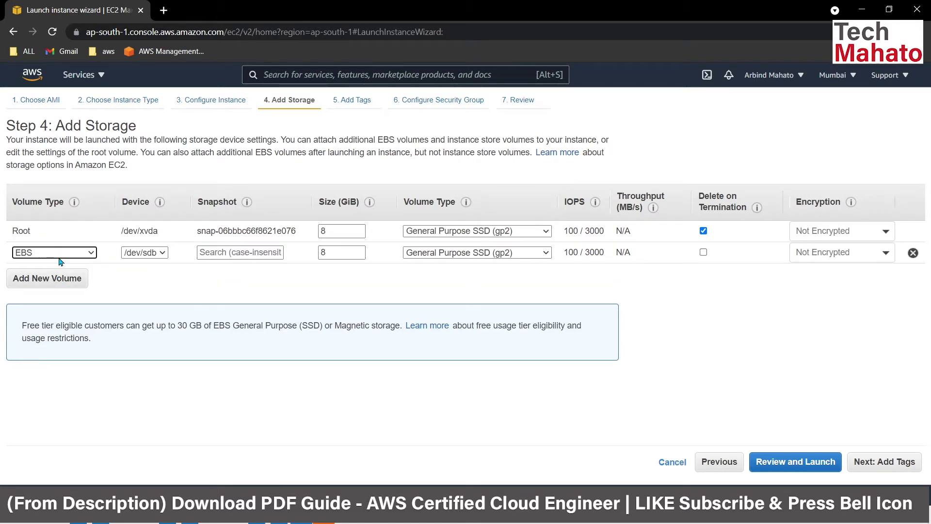
left_click(80, 255)
left_click(79, 262)
double_click(333, 256)
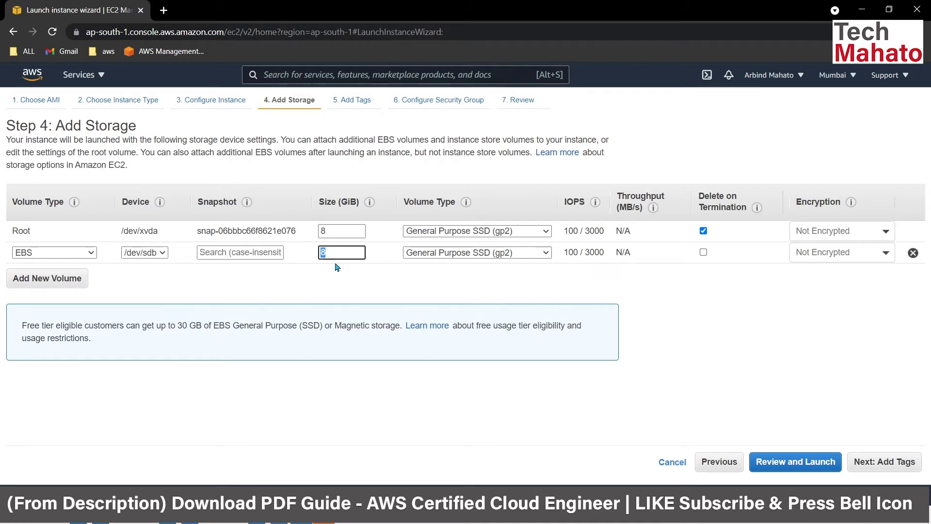
left_click_drag(322, 253, 304, 256)
type("2")
left_click(403, 282)
left_click(882, 463)
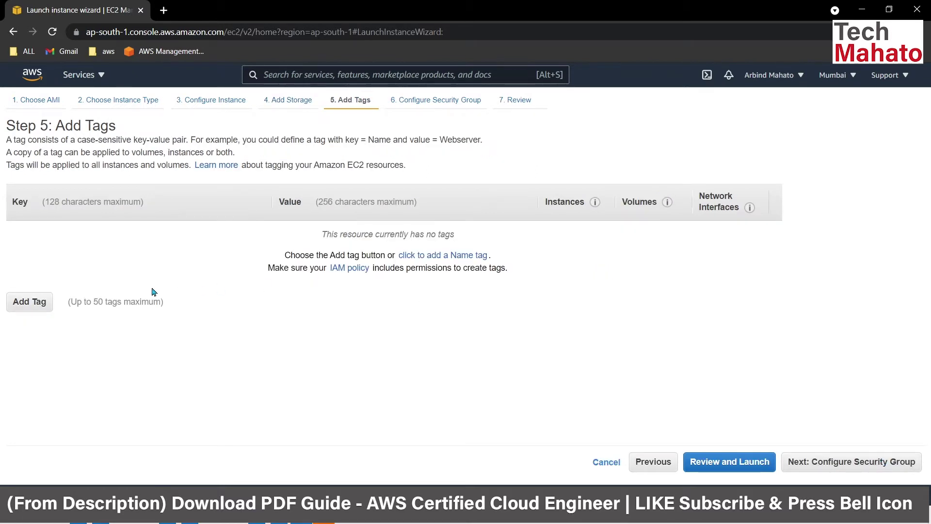
Add a tag with the key Name and the value MyEC2
left_click(26, 304)
type("NM")
key("BackSpace")
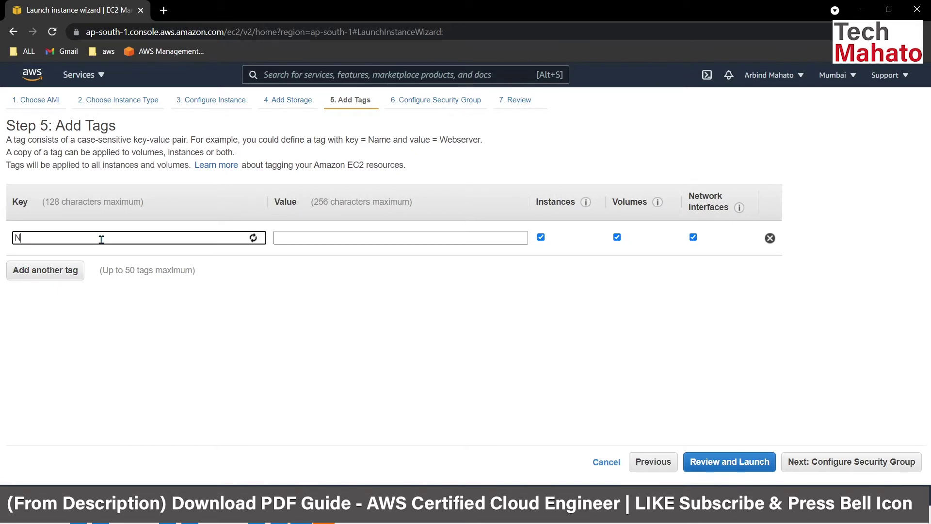
type("ame")
key("Tab")
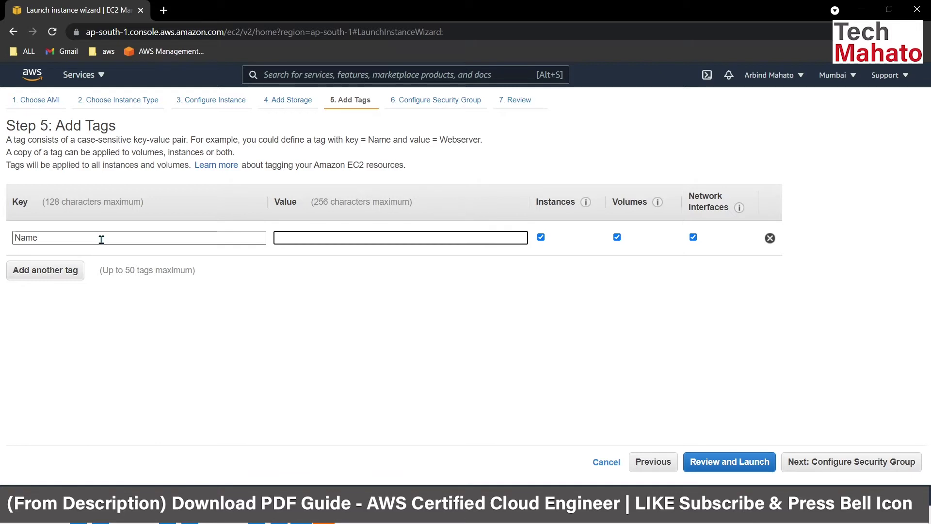
type("MyEC2")
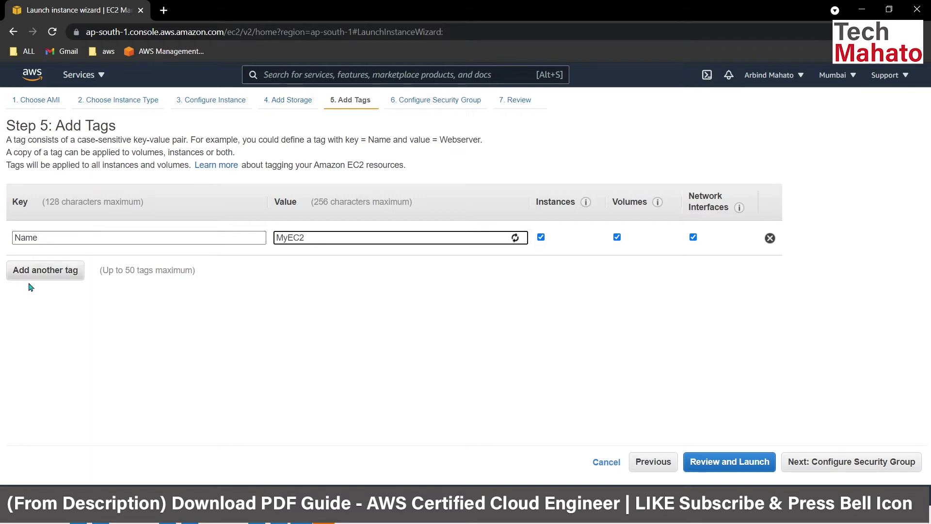
Add a second tag with key Department and value IT, and proceed to the security group settings
left_click(49, 272)
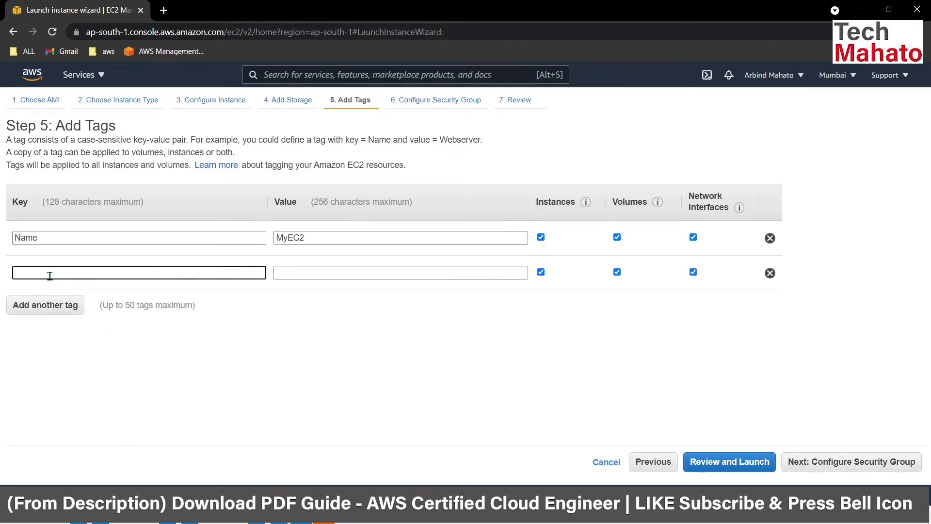
type("De")
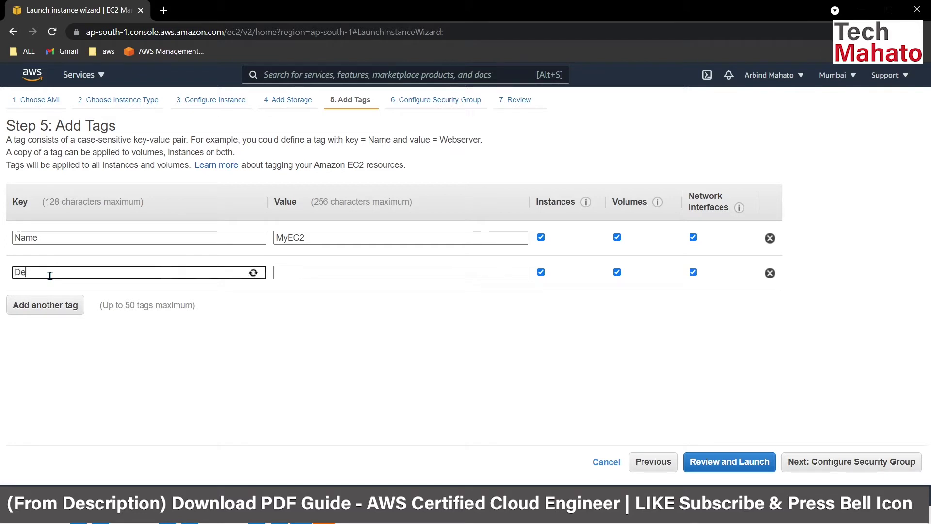
type("partment")
key("Tab")
type("IT")
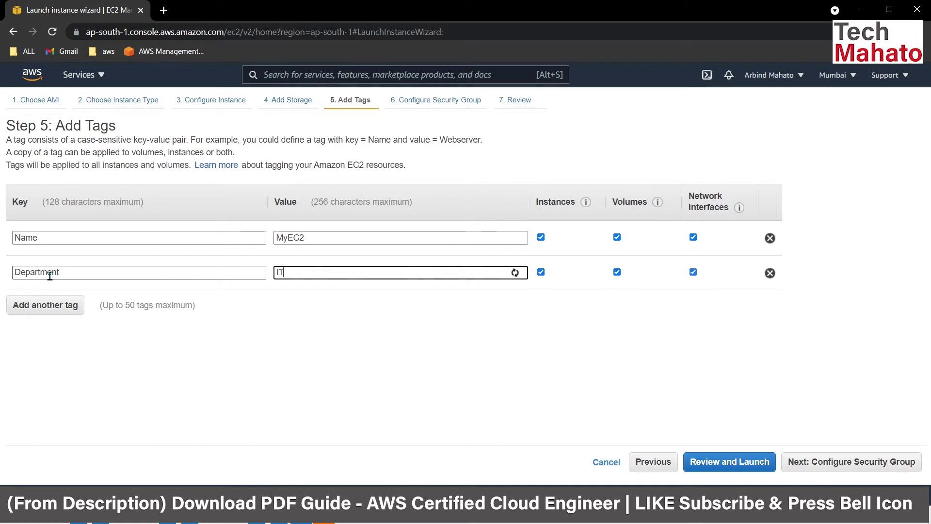
left_click(831, 463)
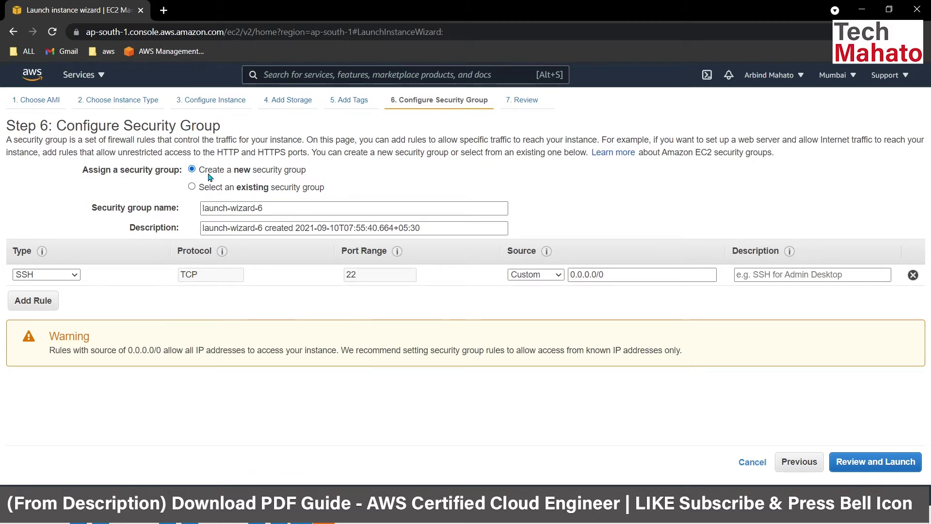
Name the new security group Firewall1Sec and set the source of its SSH rule to Anywhere
left_click_drag(291, 208, 174, 205)
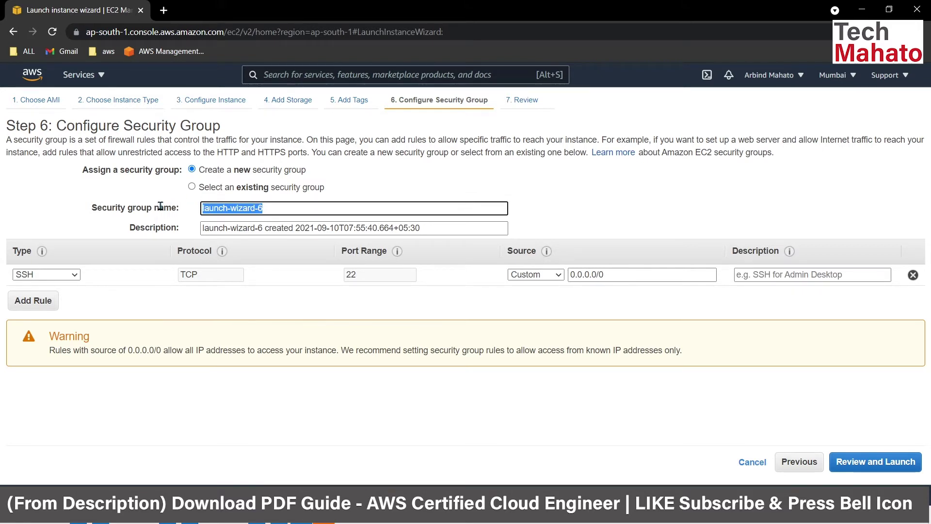
type("Firewall")
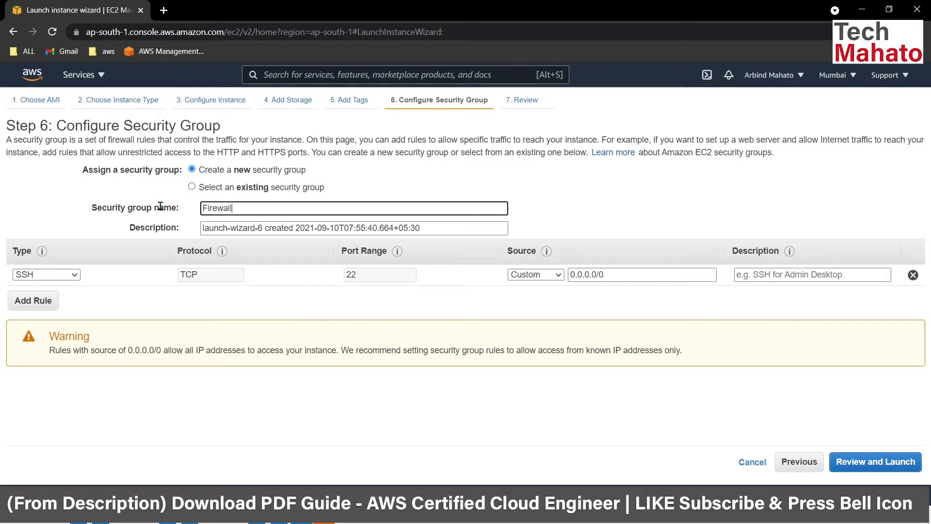
type("1Sec")
left_click(546, 280)
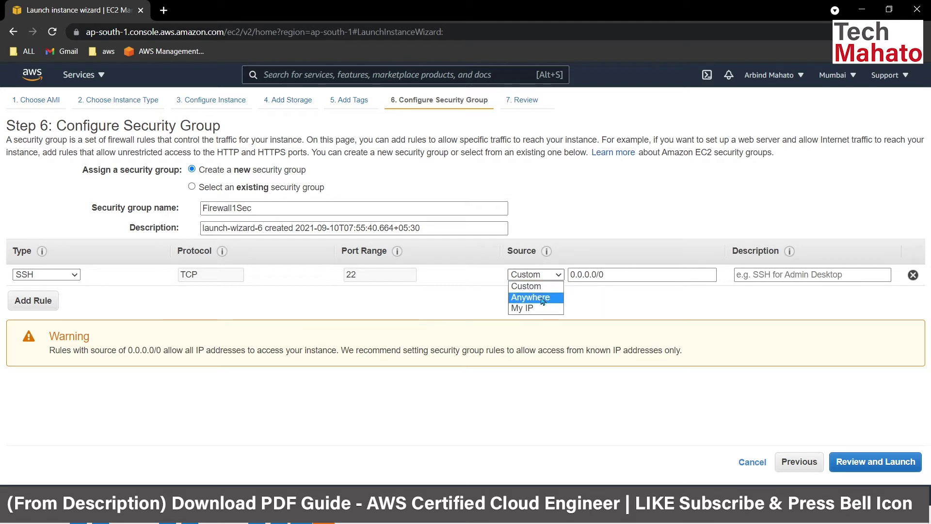
left_click(543, 299)
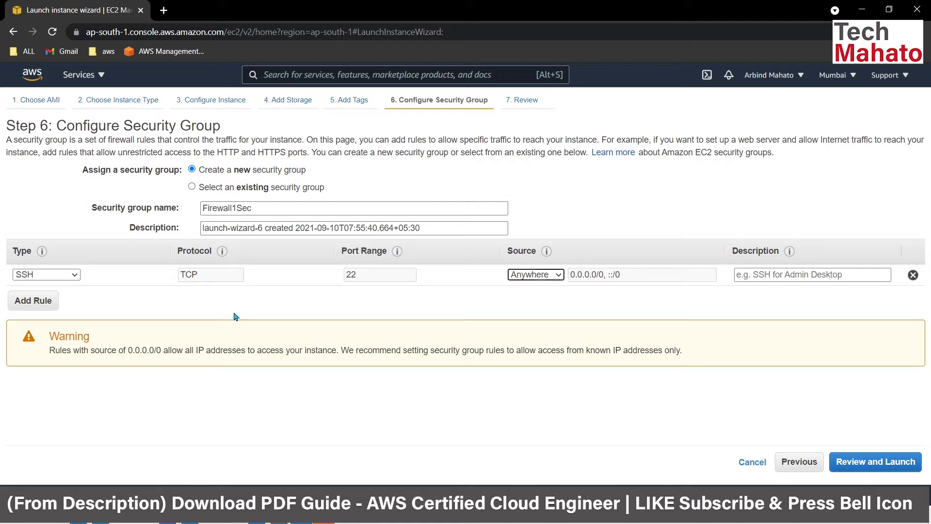
Add an HTTP rule to the security group with its source set to Anywhere
left_click(37, 300)
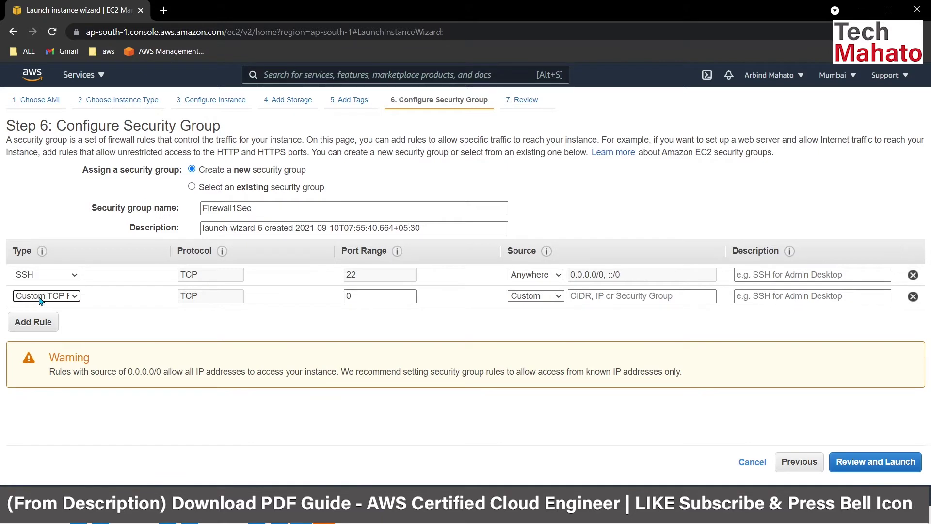
left_click(68, 297)
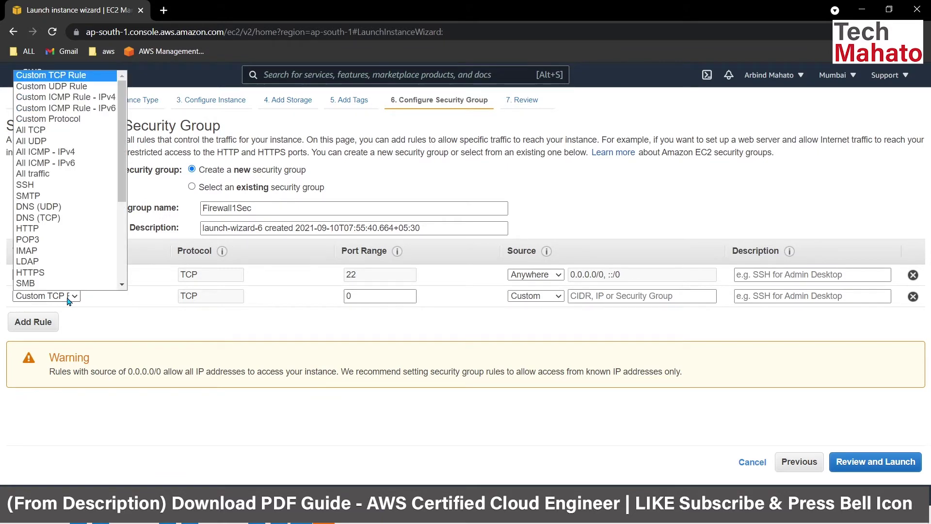
scroll(48, 281, "down", 1)
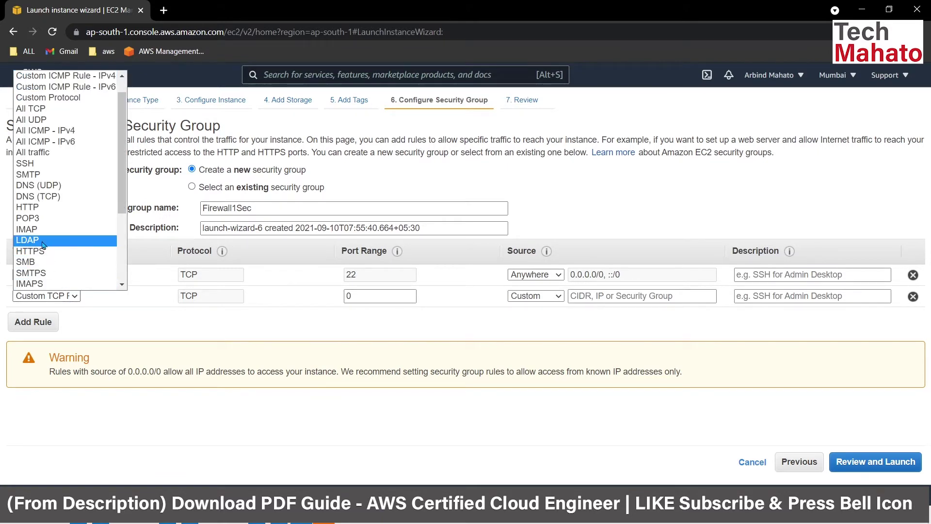
left_click(40, 213)
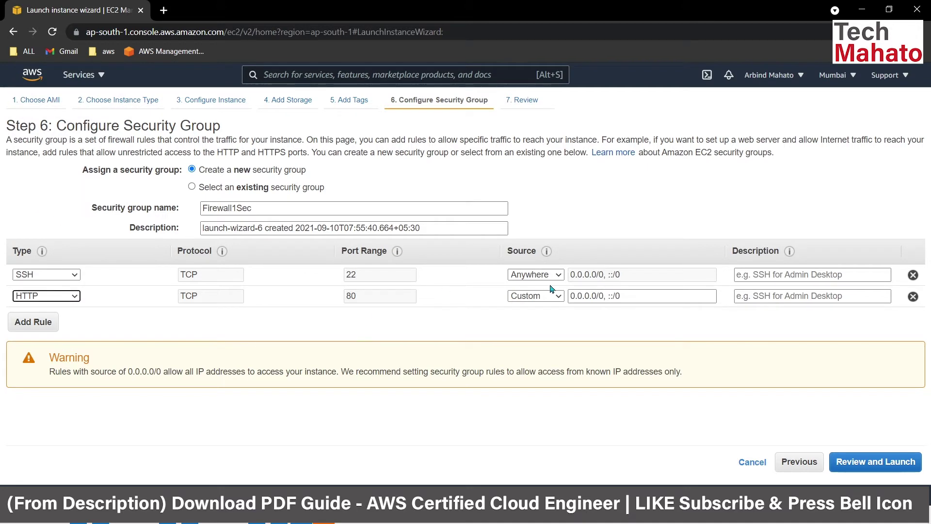
left_click(560, 297)
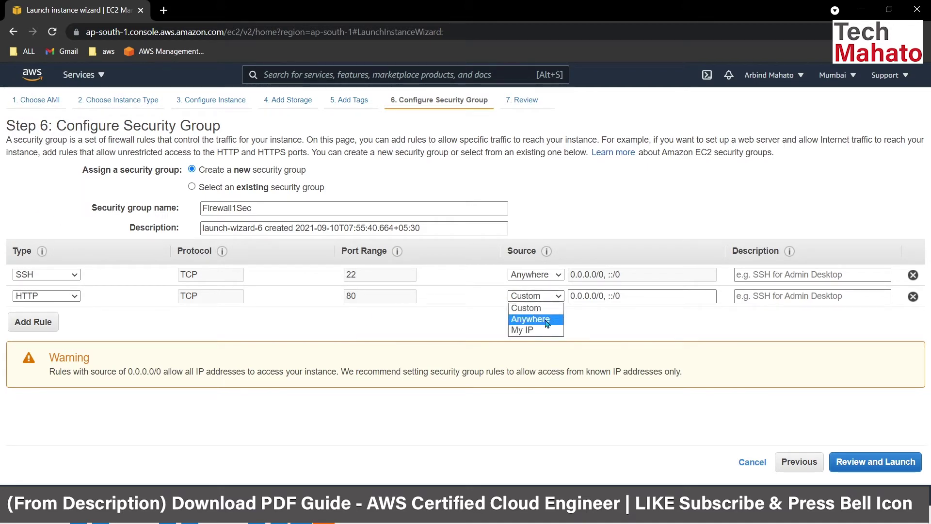
left_click(546, 319)
Add an All ICMP - IPv4 rule to the security group with its source set to Anywhere
left_click(38, 322)
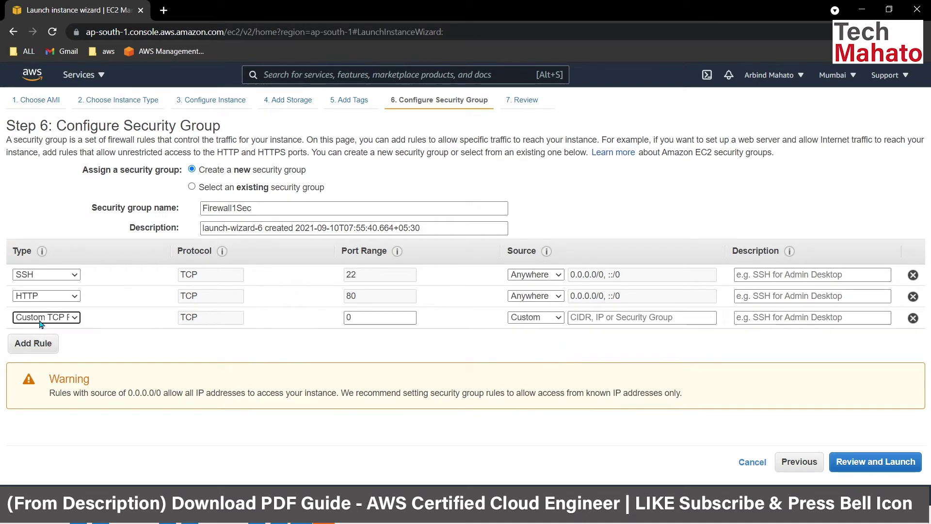
left_click(40, 320)
scroll(63, 306, "down", 1)
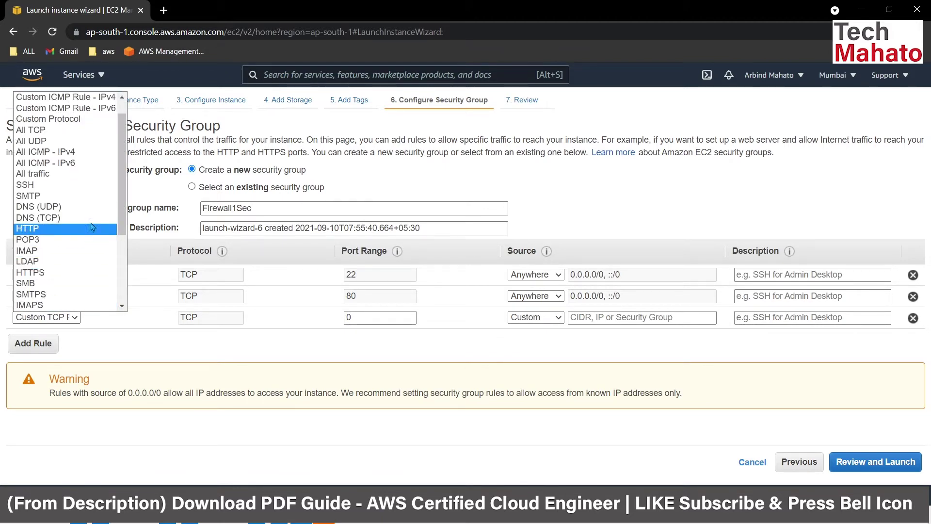
left_click(87, 153)
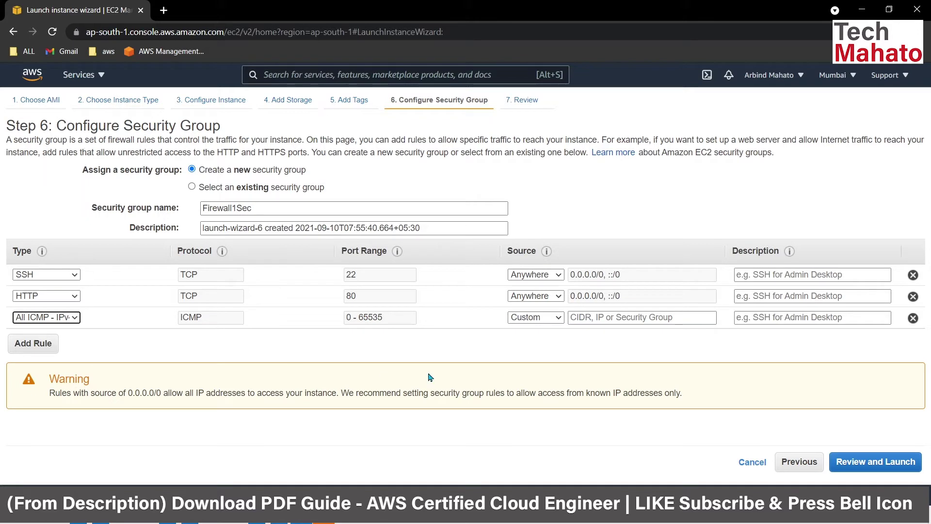
left_click(525, 322)
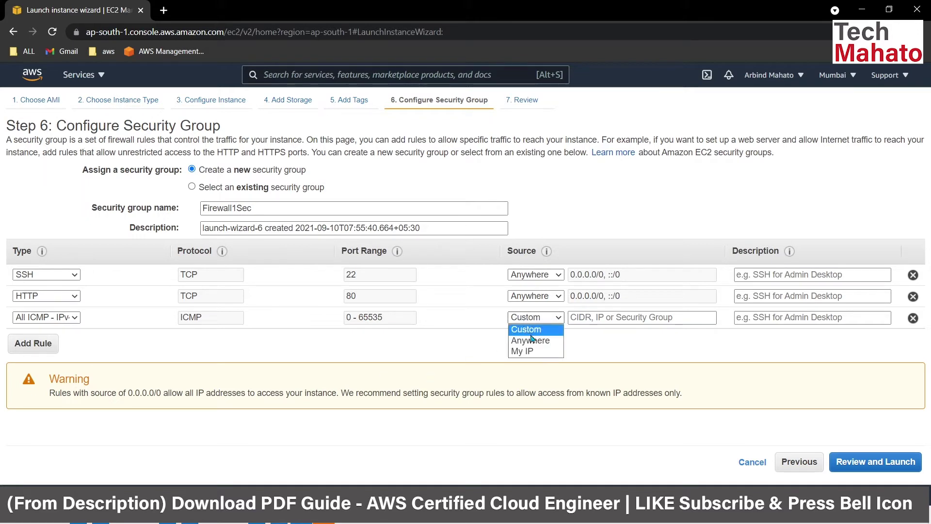
left_click(536, 339)
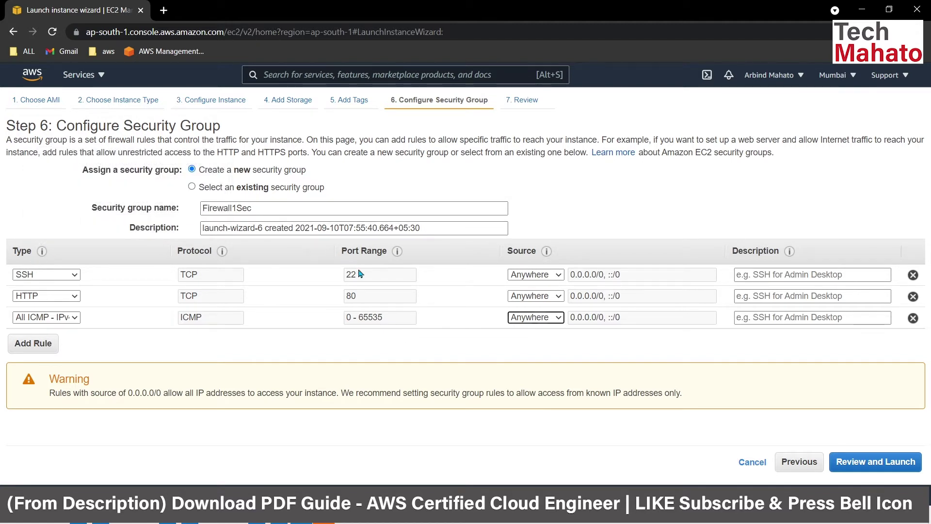
left_click_drag(367, 276, 340, 277)
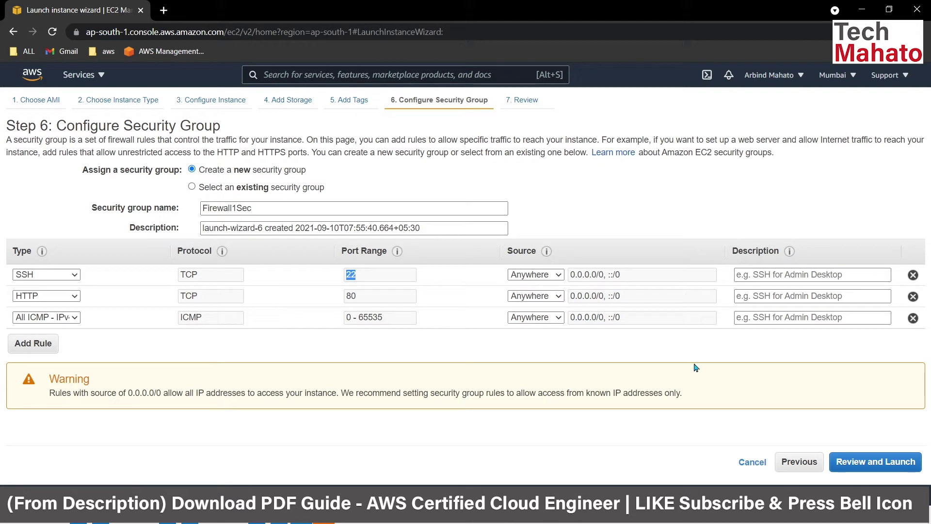
Review the instance configuration, start the launch, and create and download a new key pair named Demokey
left_click(868, 465)
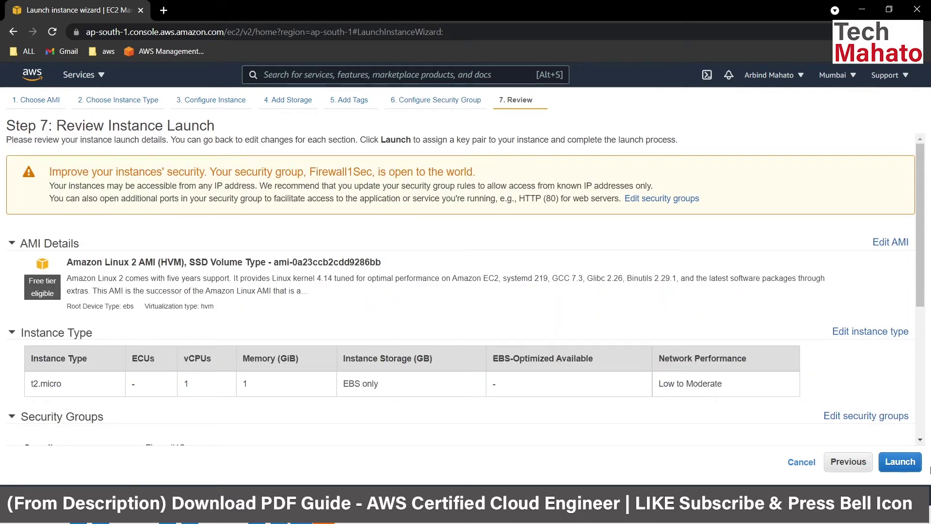
left_click(906, 462)
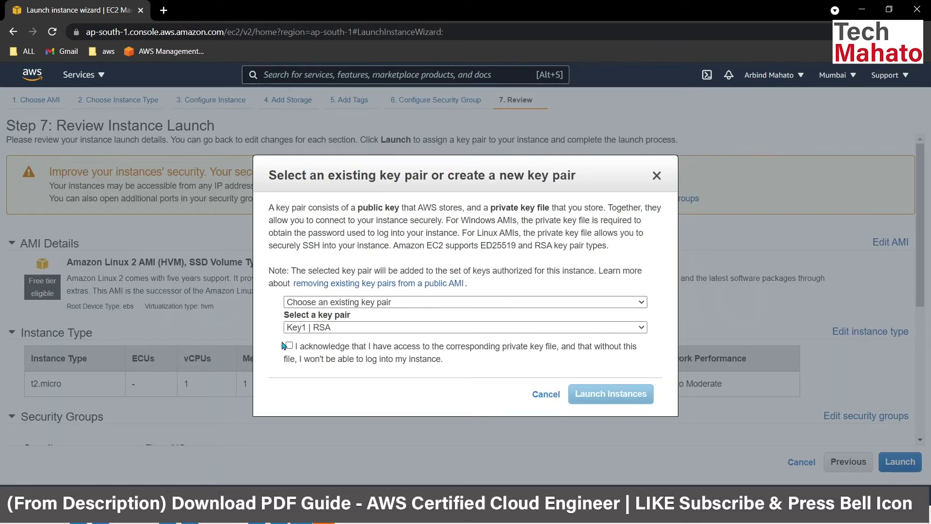
left_click(611, 305)
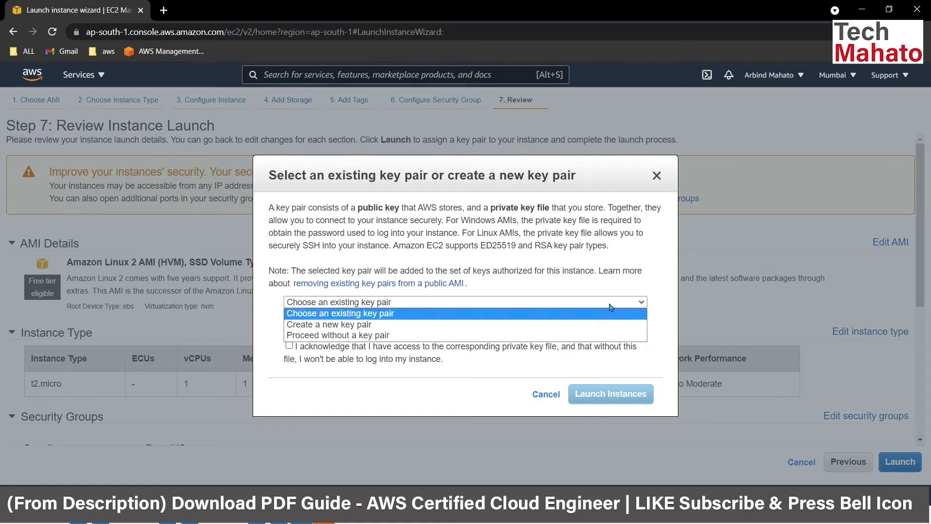
left_click(382, 325)
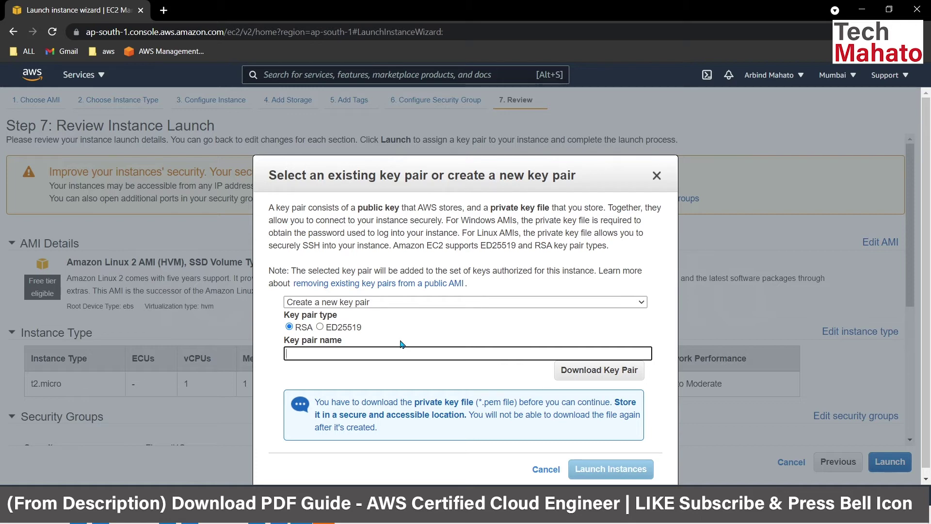
type("De")
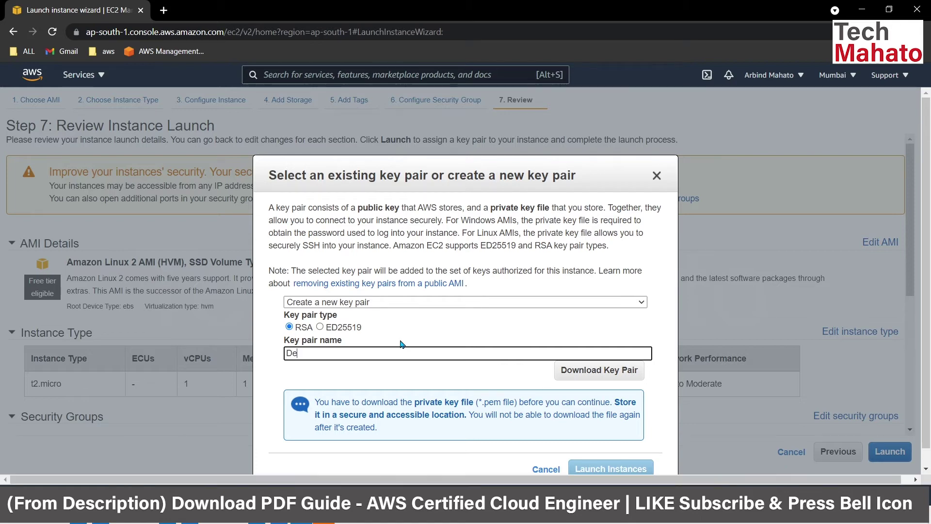
type("mokey")
left_click(620, 371)
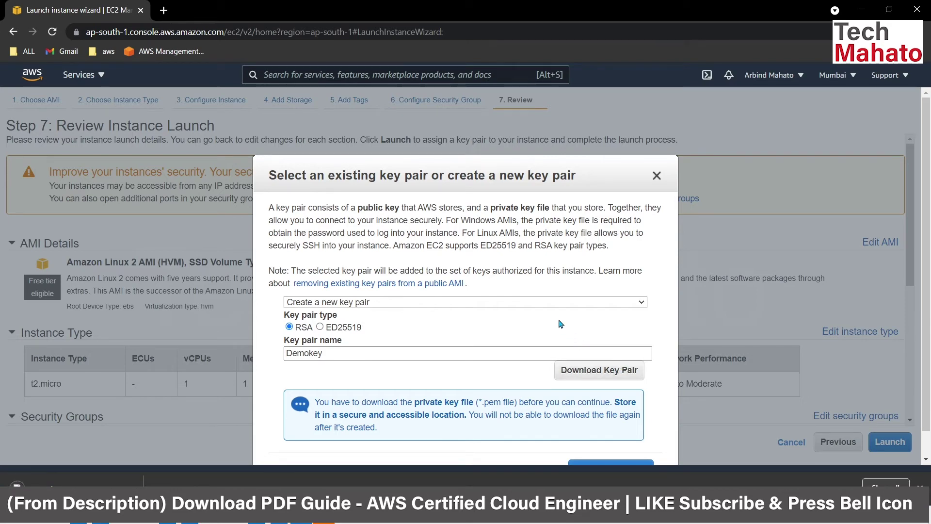
Launch the instance with the new key pair and go to the list of instances
scroll(561, 324, "down", 1)
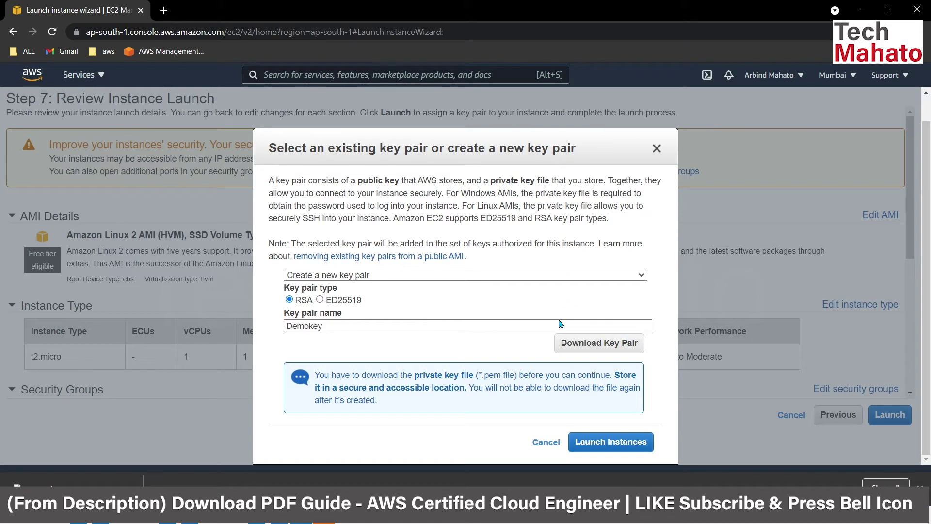
left_click(624, 445)
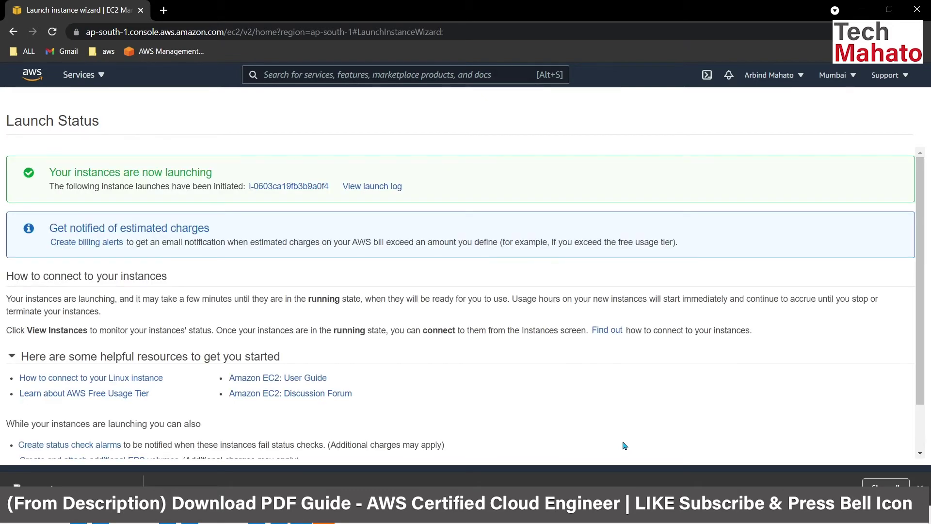
scroll(624, 445, "down", 2)
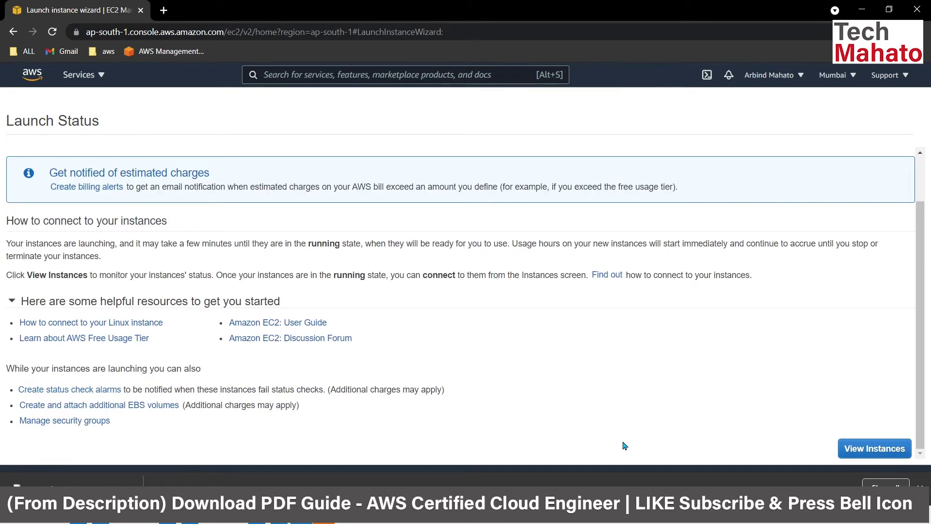
left_click(862, 455)
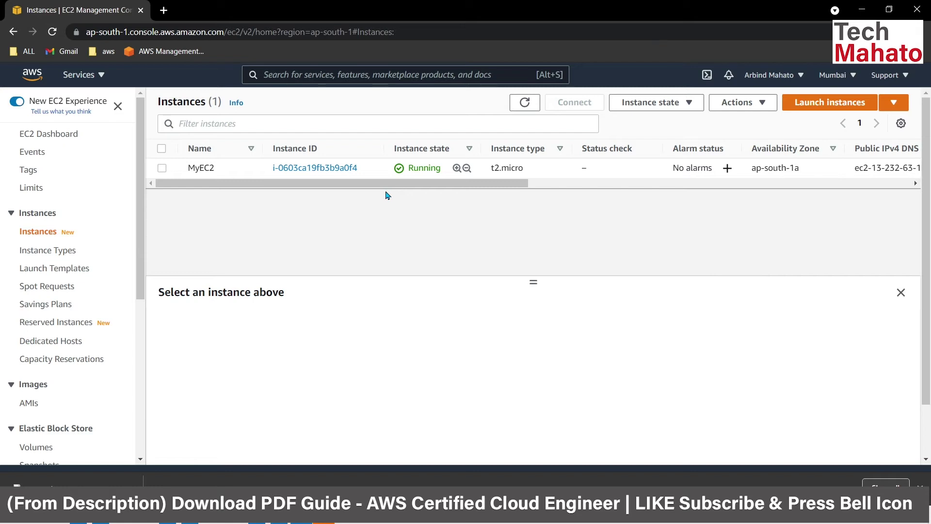
Connect to the MyEC2 instance in a browser terminal through EC2 Instance Connect with the default user name
right_click(425, 169)
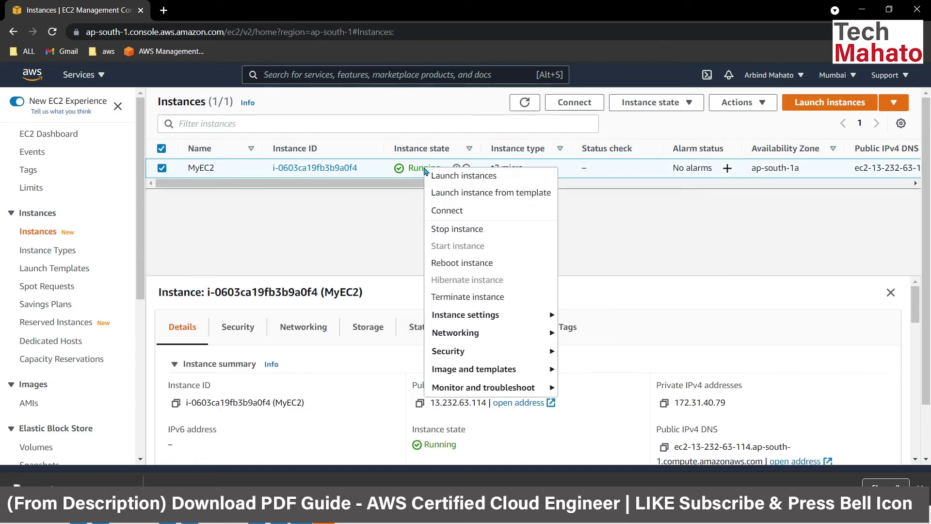
left_click(456, 214)
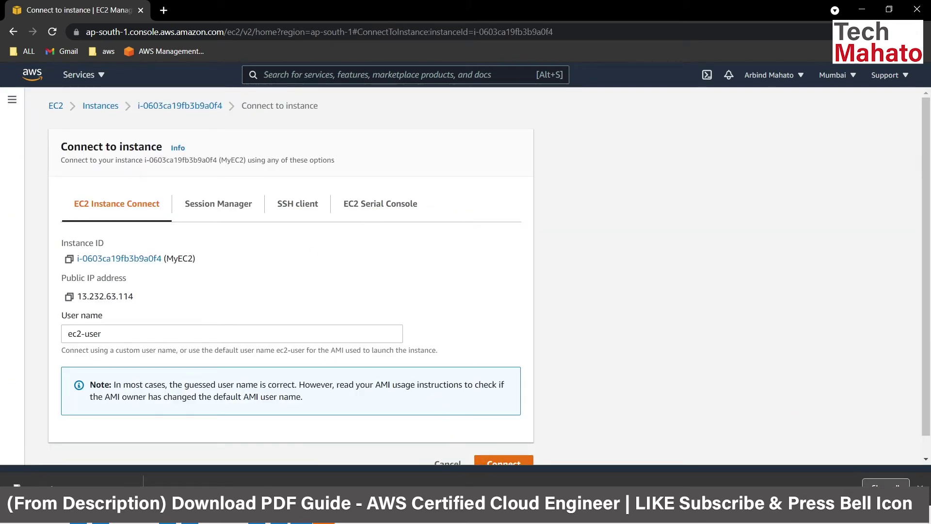
left_click(920, 485)
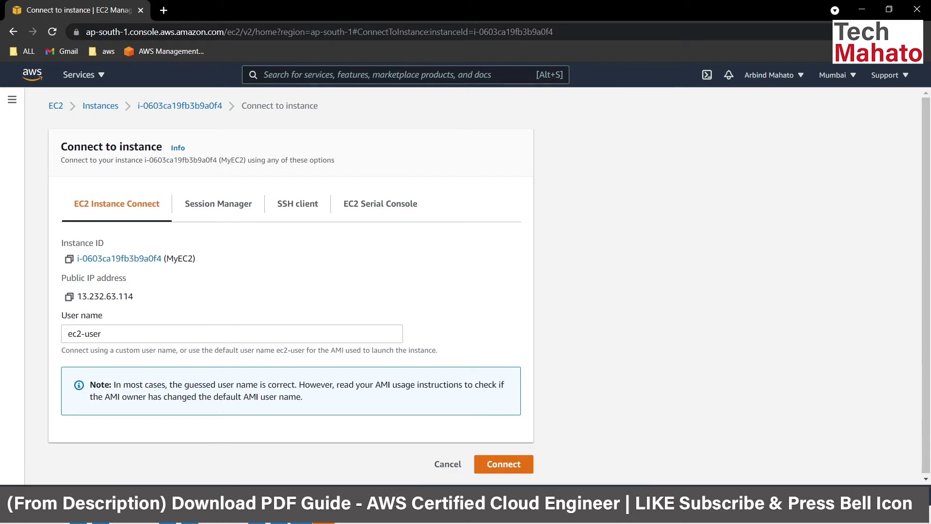
left_click(511, 467)
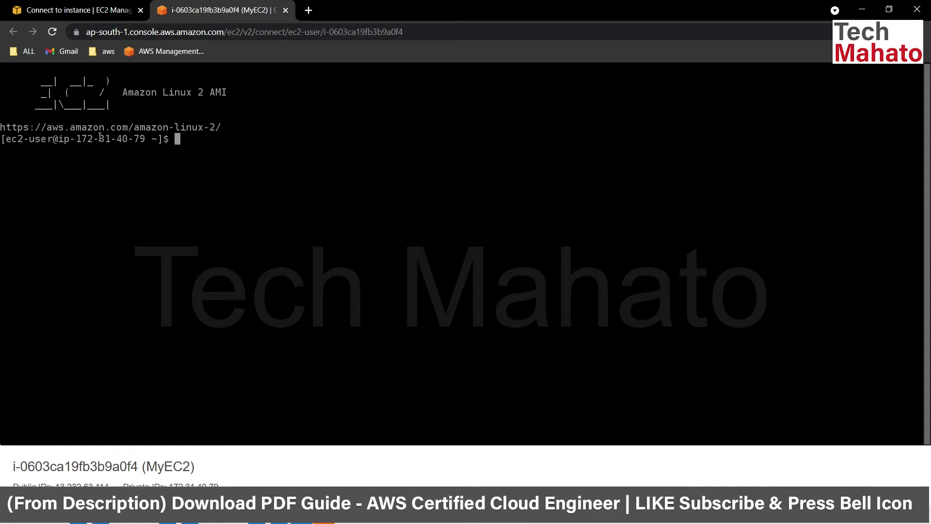
Run whoami in the instance's terminal to check which user is logged in
left_click_drag(75, 138, 166, 139)
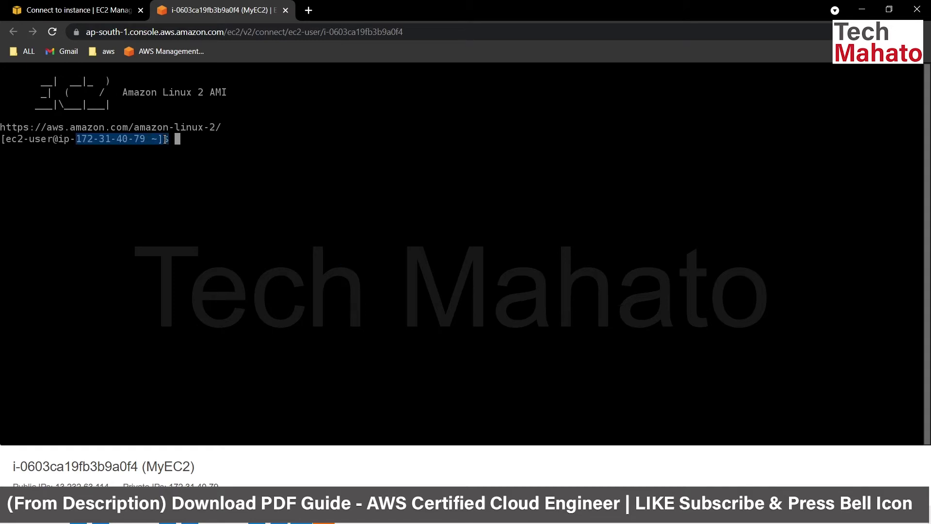
type("a")
key("BackSpace")
type("whoa")
type("mi")
key("Return")
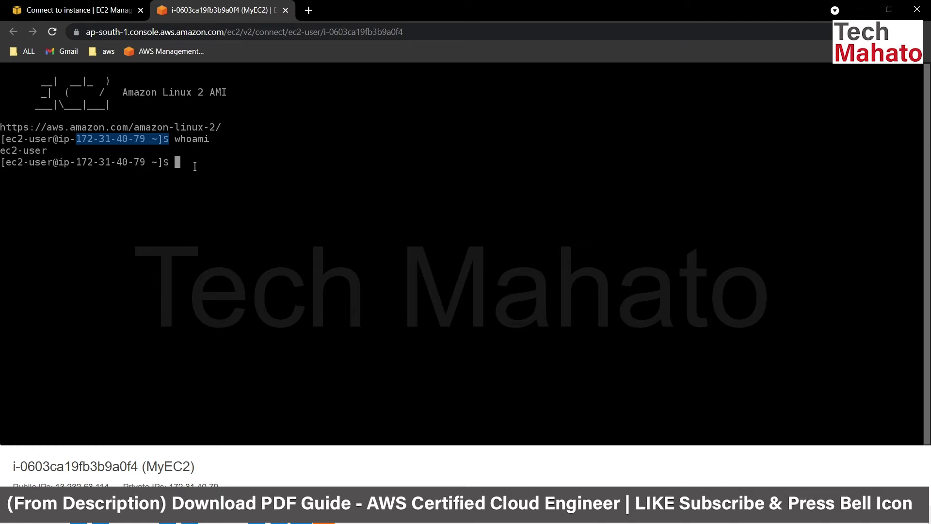
key("super+r")
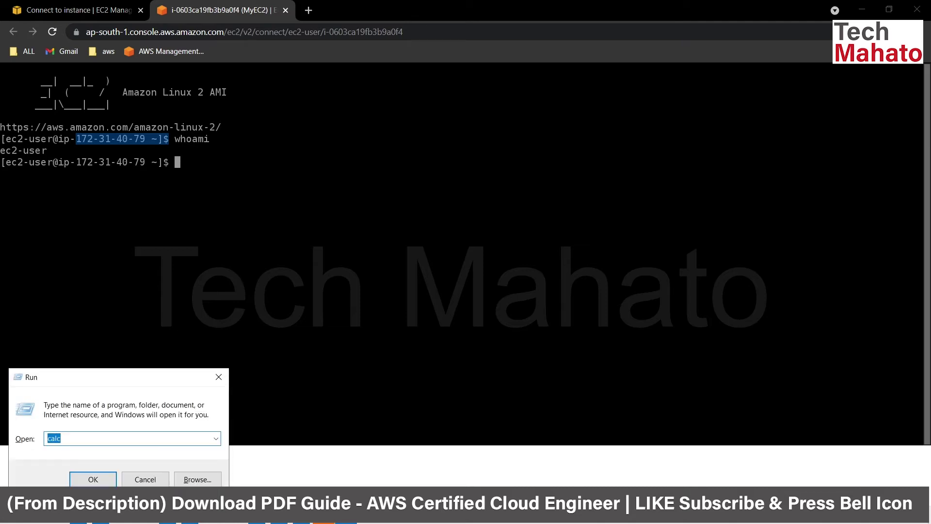
key("Escape")
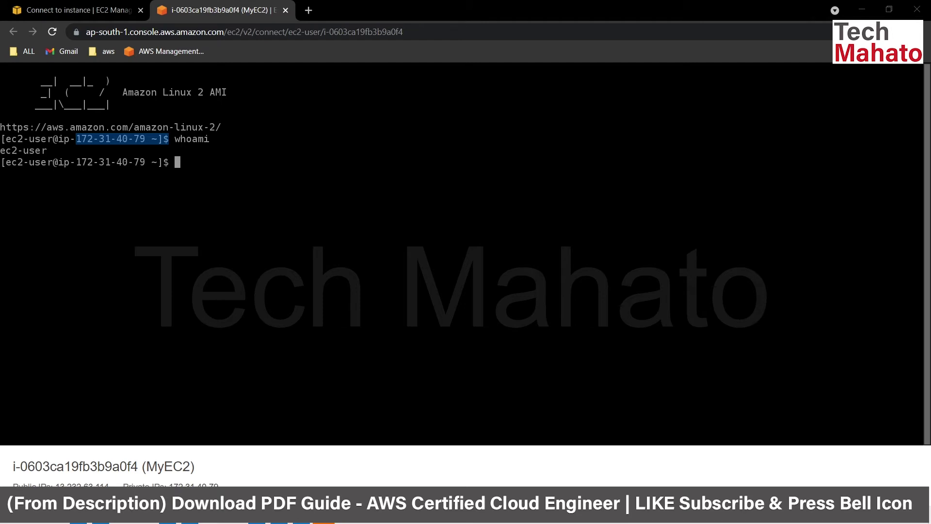
Return to the console's instances list, select MyEC2, and copy its public IPv4 address
left_click(94, 11)
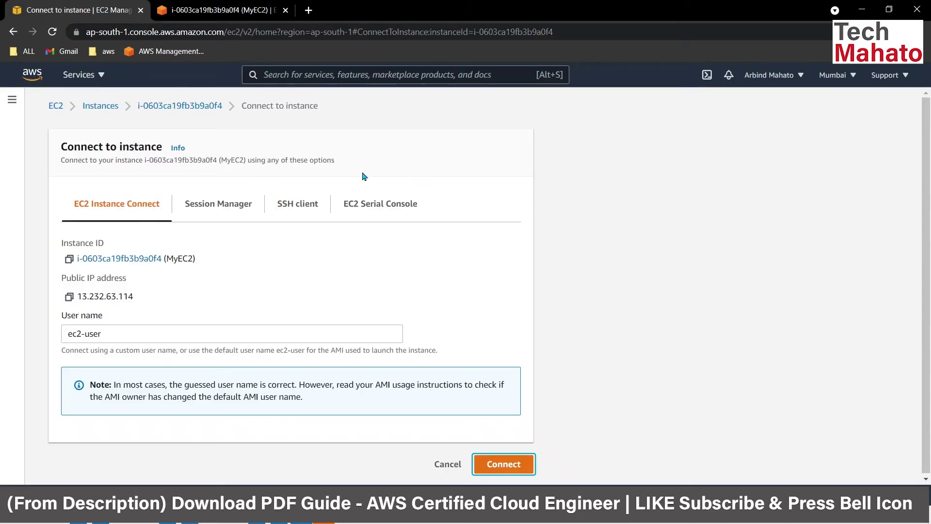
left_click(101, 106)
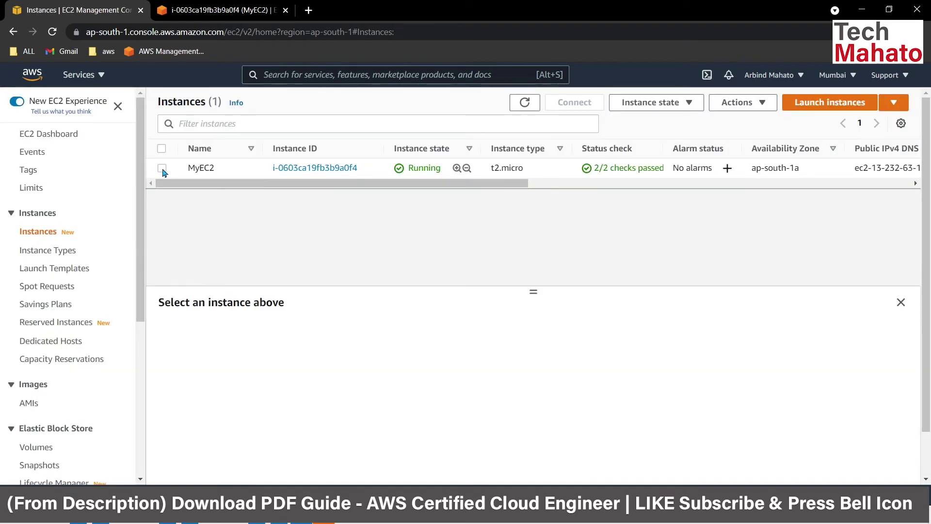
left_click(162, 168)
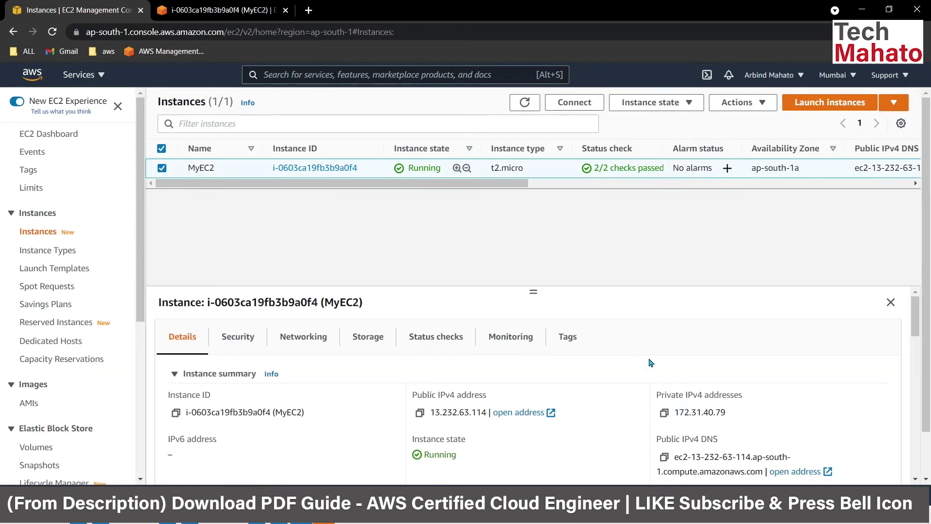
left_click(420, 413)
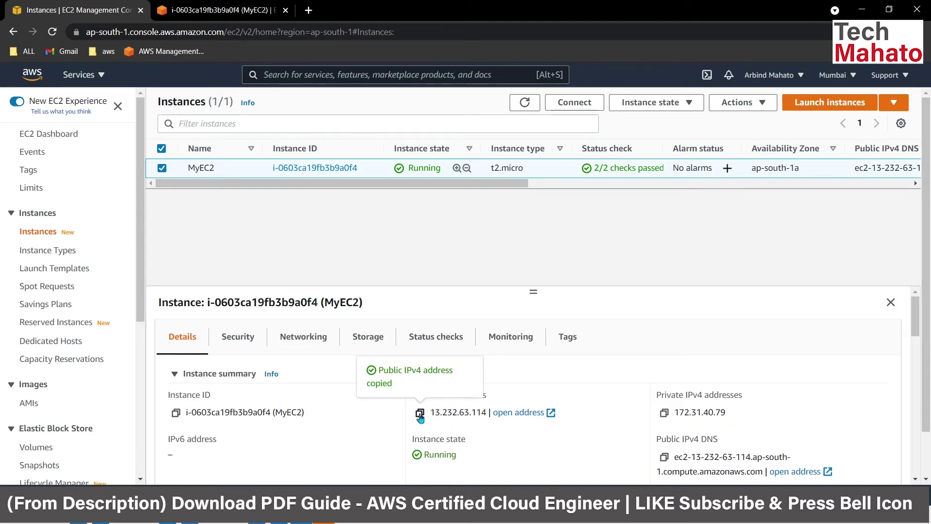
Open the Windows Command Prompt and ping the instance's public address 13.232.63.114
key("super+r")
type("cmd")
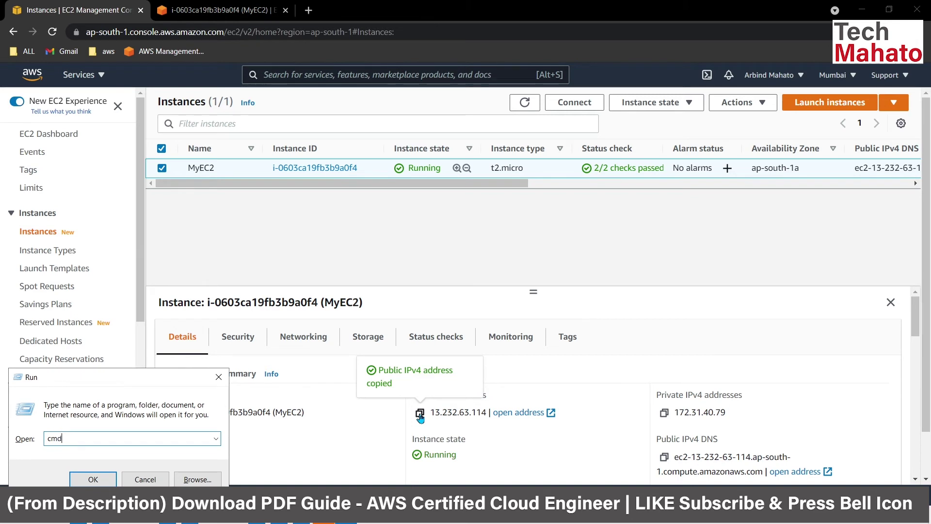
key("Return")
type("ping")
key("ctrl+v")
key("BackSpace")
key("BackSpace")
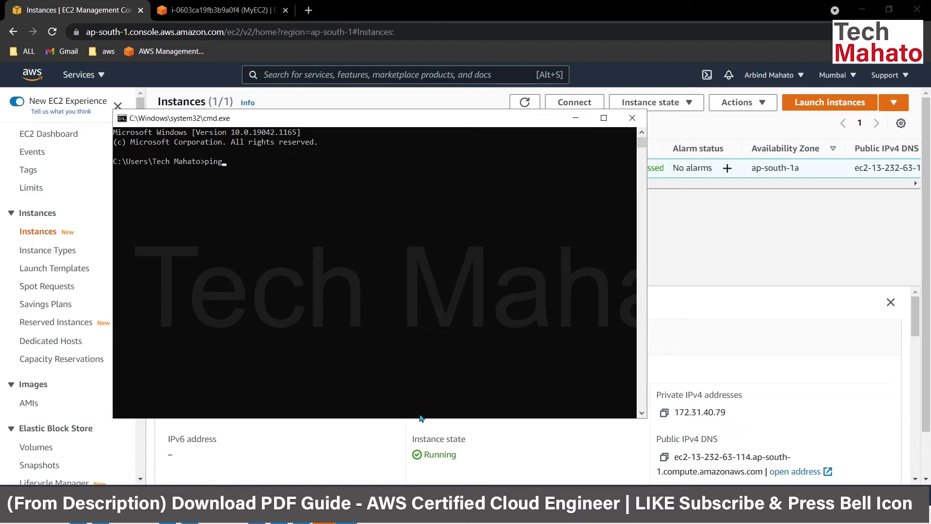
right_click(356, 268)
key("Return")
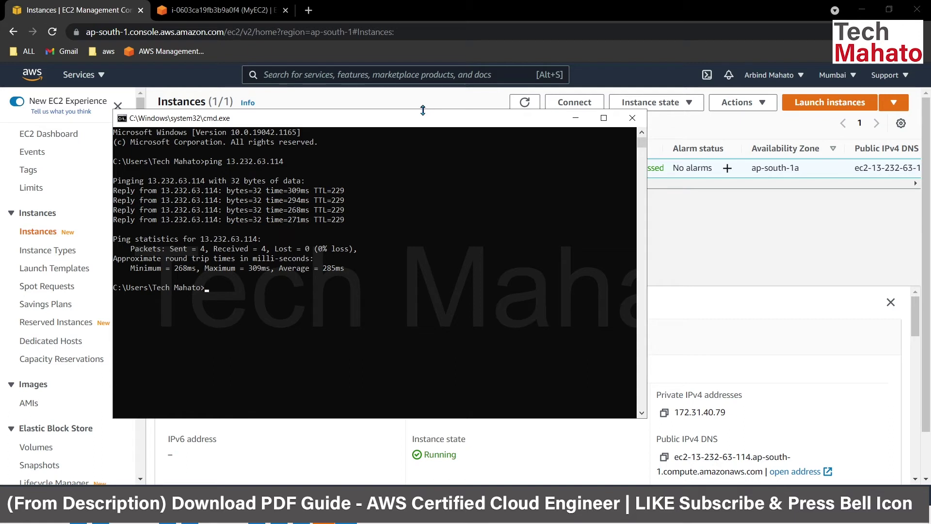
Switch back to the EC2 console in the browser and examine the security group and inbound rules of MyEC2
left_click(736, 239)
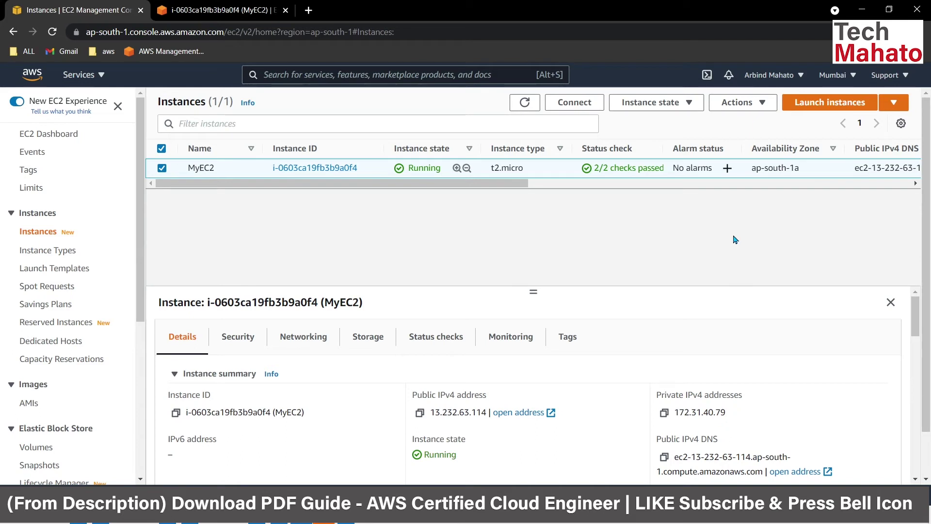
left_click(244, 340)
scroll(335, 385, "down", 2)
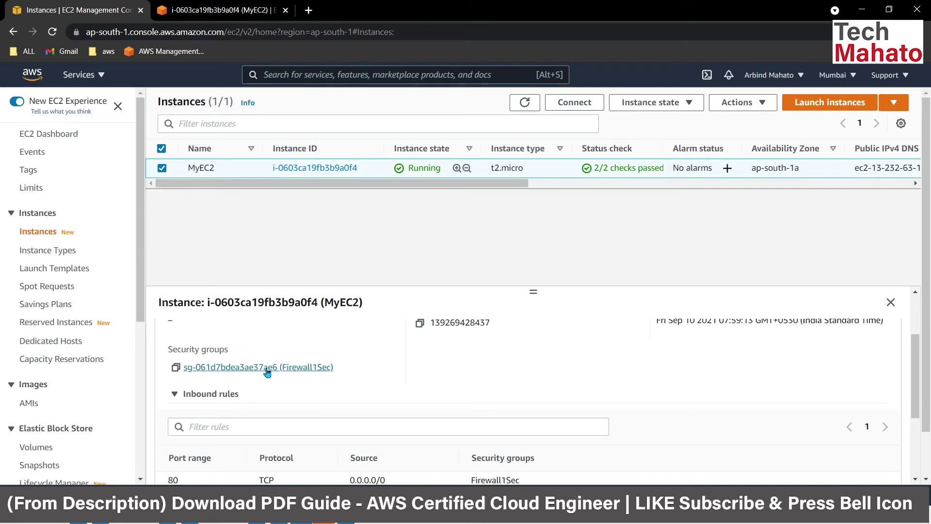
scroll(376, 403, "down", 3)
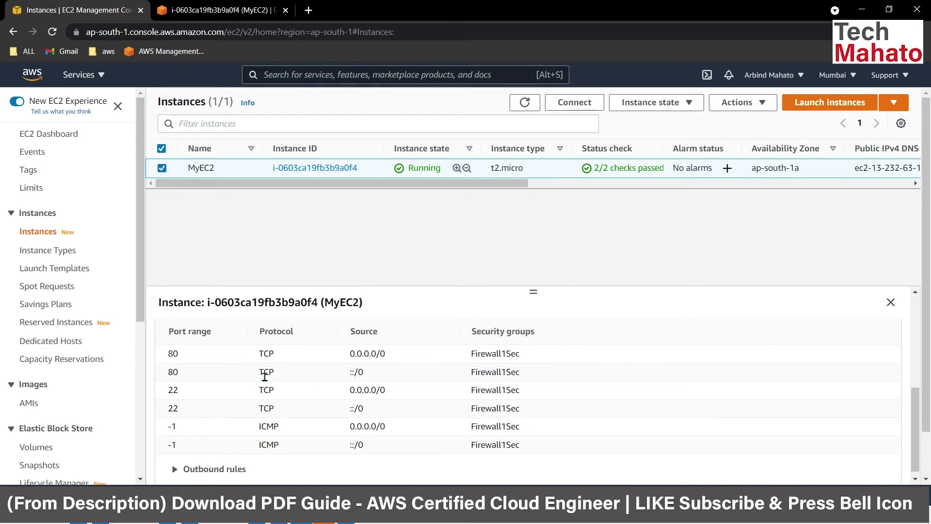
scroll(280, 383, "up", 2)
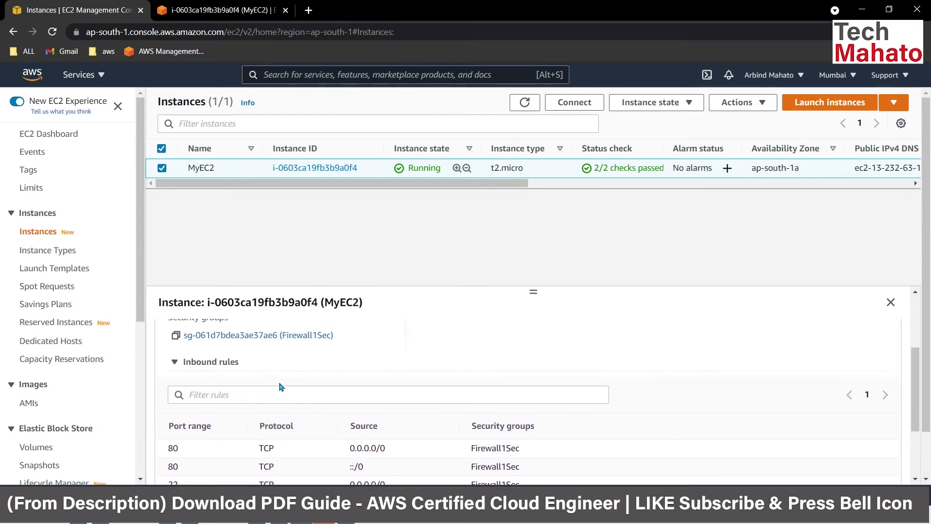
scroll(280, 387, "up", 1)
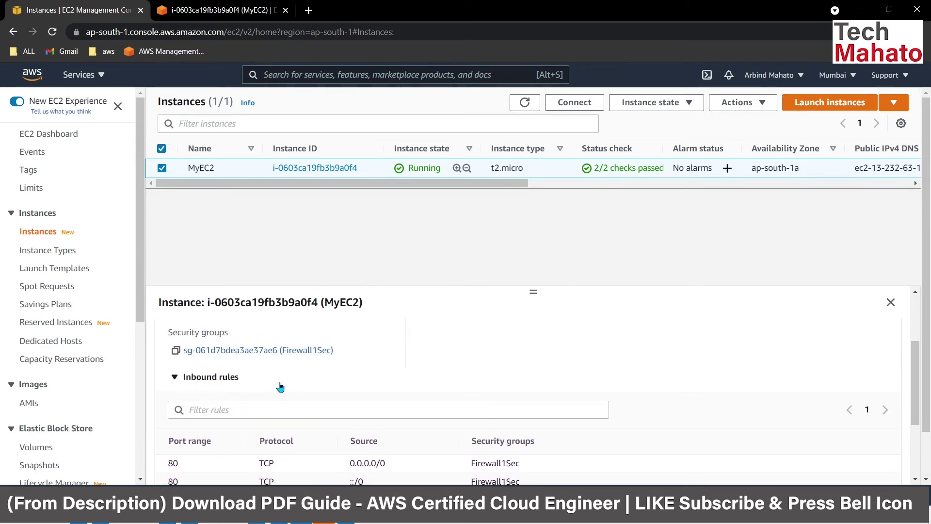
Open the Firewall1Sec security group and examine its details and inbound rules
left_click(251, 351)
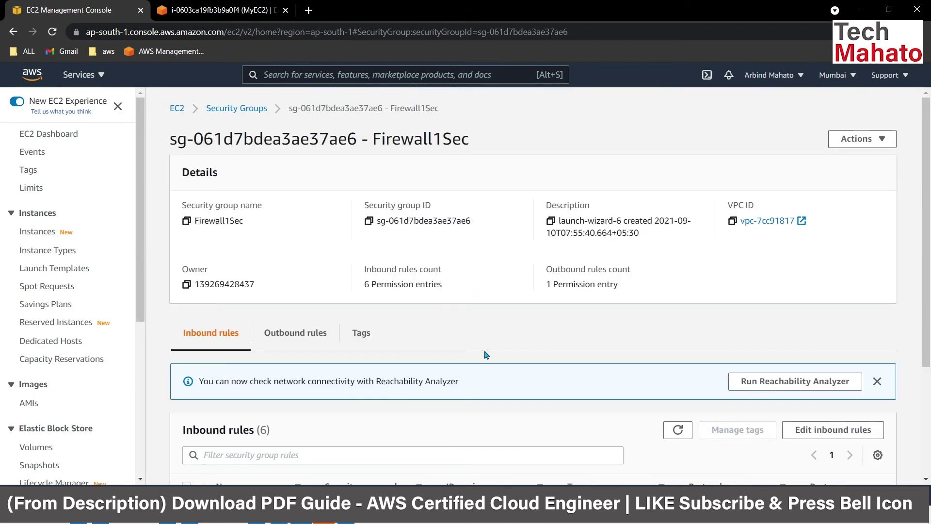
scroll(486, 355, "down", 1)
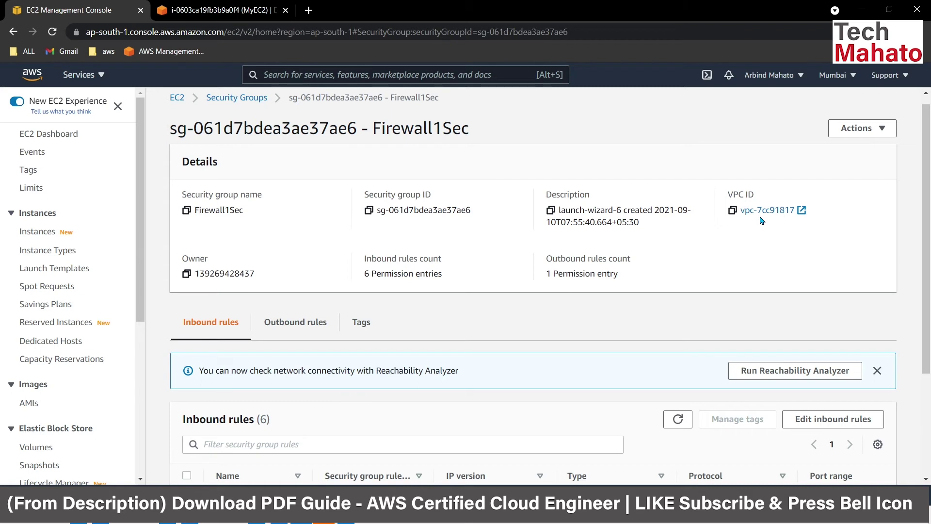
scroll(480, 253, "down", 2)
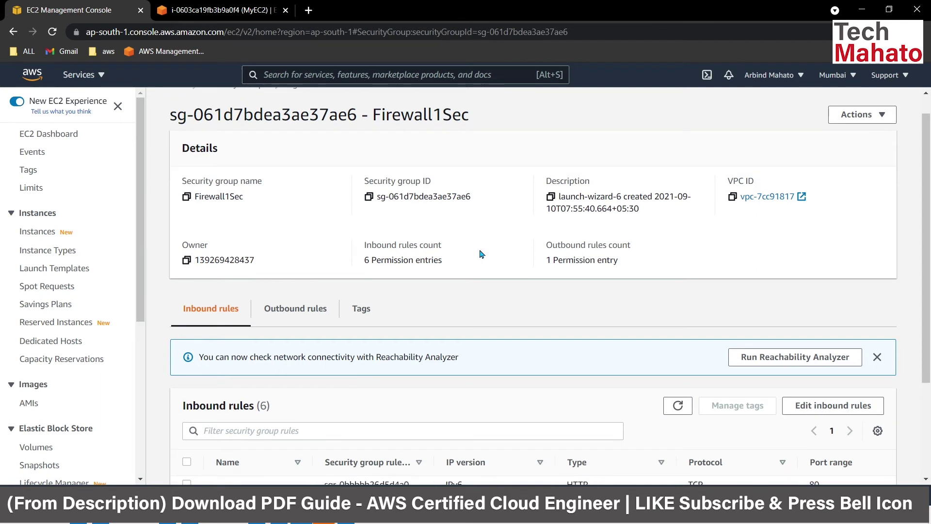
scroll(480, 254, "down", 1)
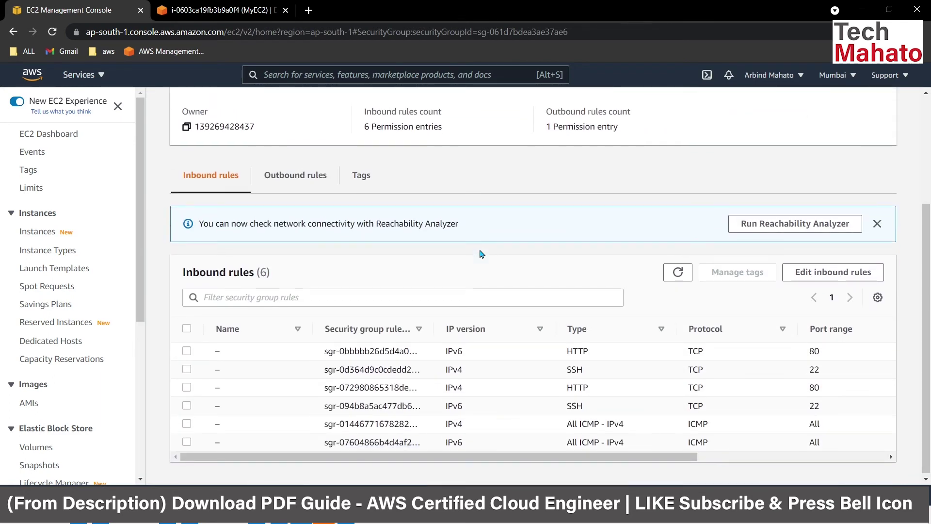
scroll(480, 254, "down", 1)
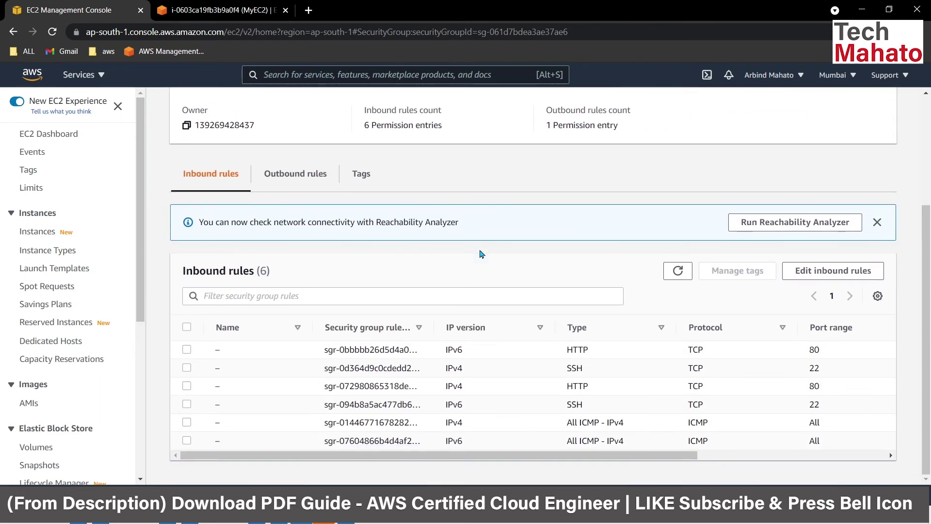
Examine the outbound rules of the Firewall1Sec security group and compare them with its inbound rules
left_click(294, 174)
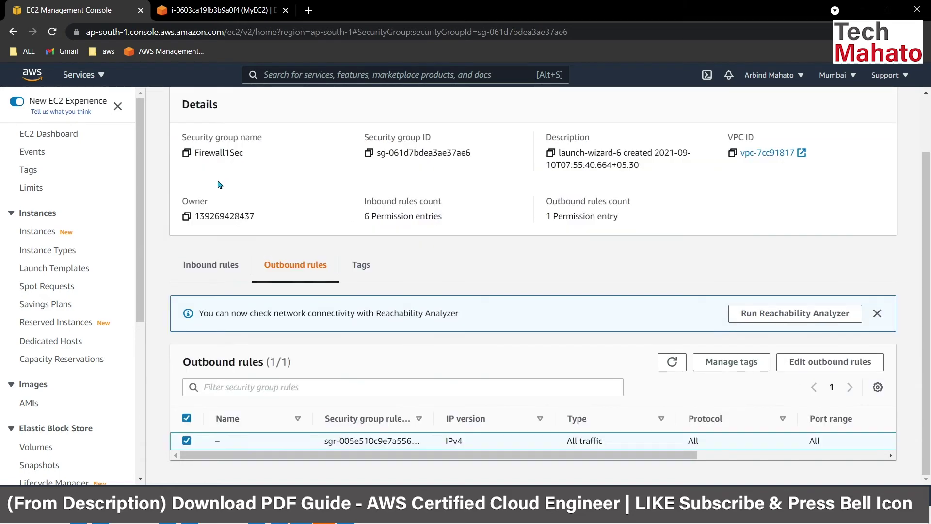
left_click(208, 267)
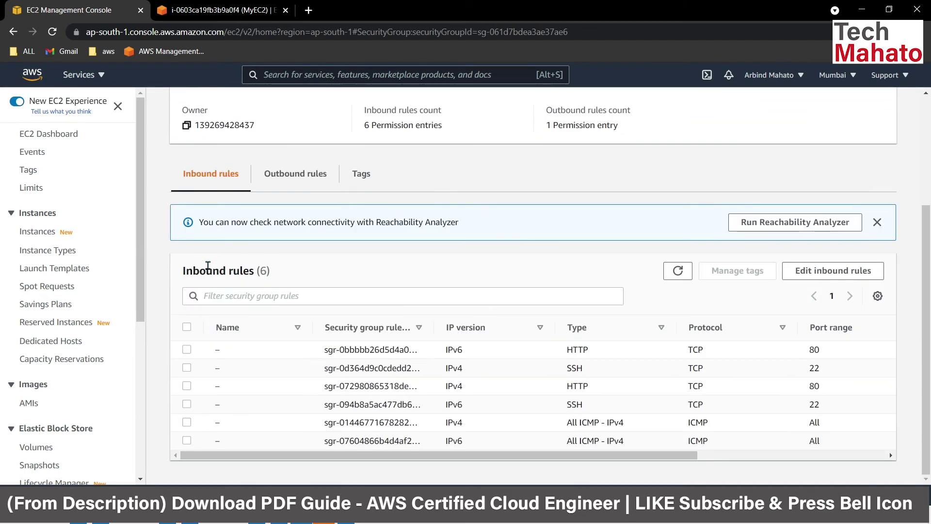
left_click(287, 179)
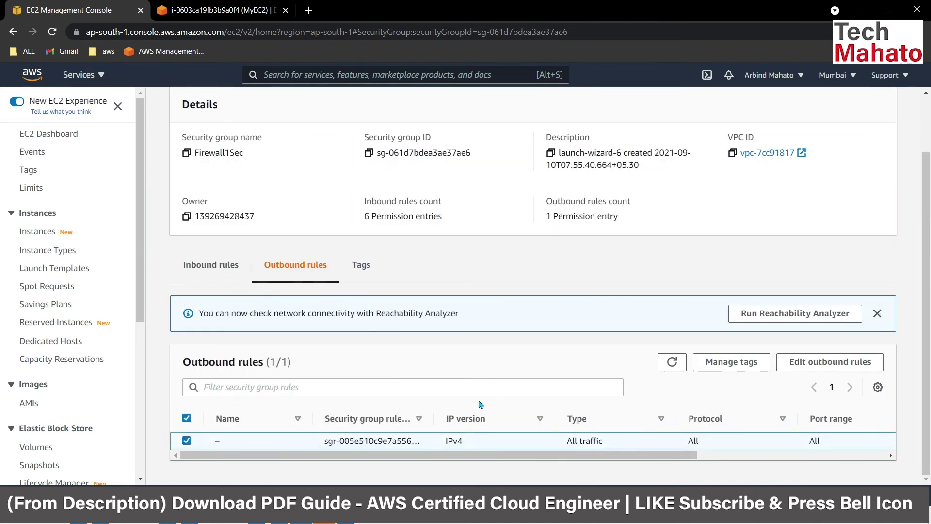
left_click_drag(691, 455, 485, 453)
left_click(217, 275)
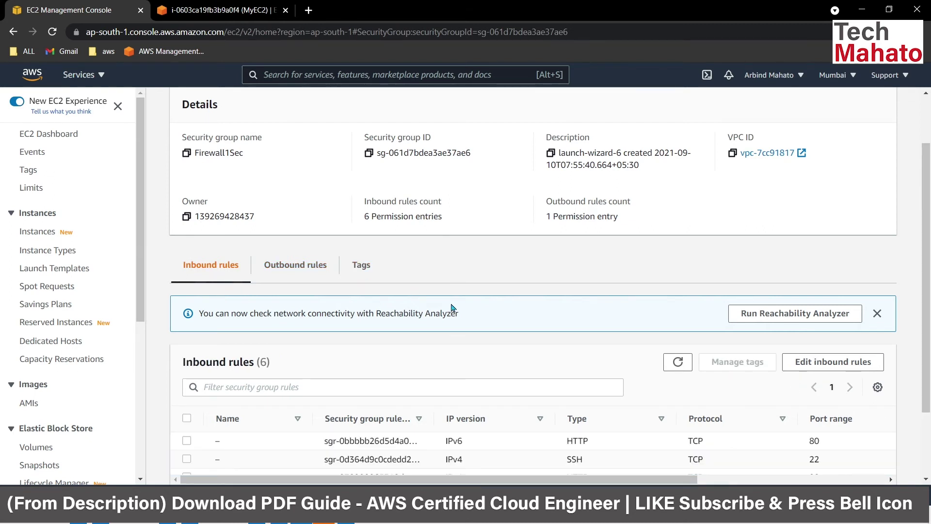
scroll(451, 303, "down", 2)
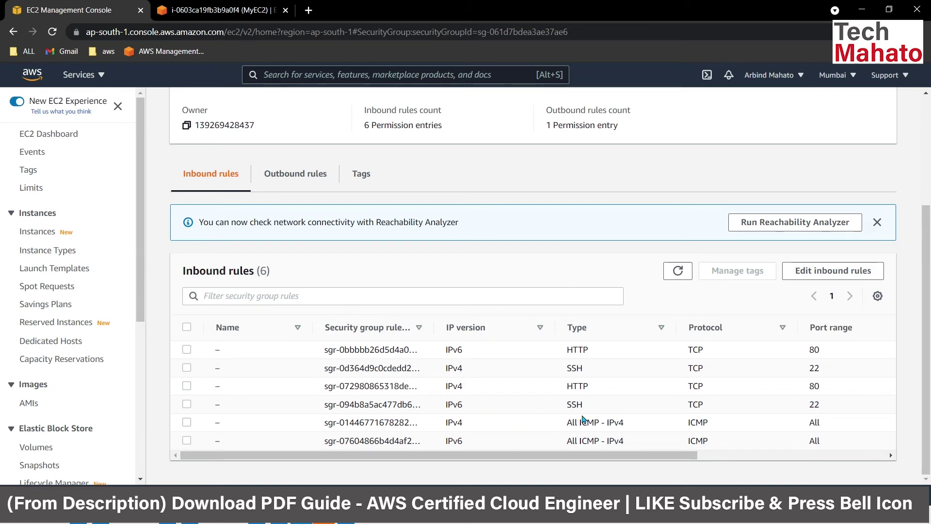
Delete both All ICMP - IPv4 inbound rules from the Firewall1Sec security group and save the rules
left_click(823, 274)
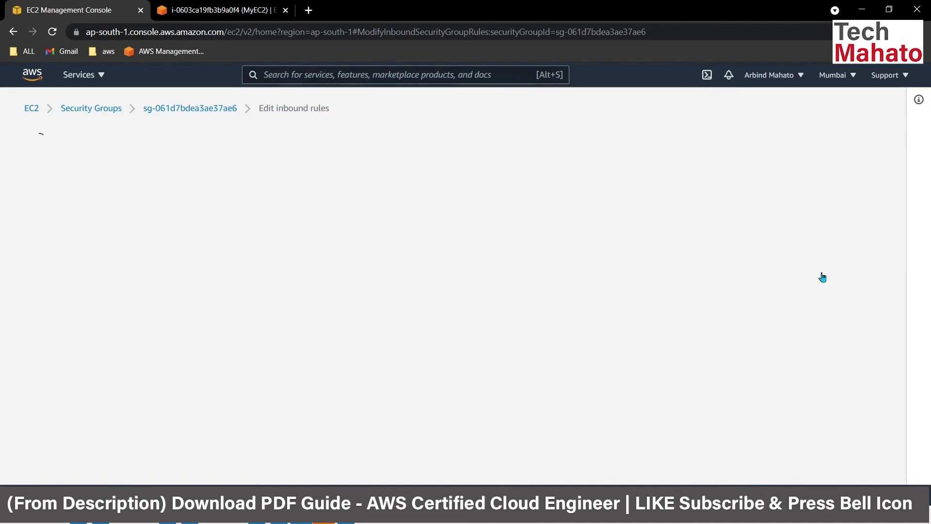
scroll(383, 278, "down", 3)
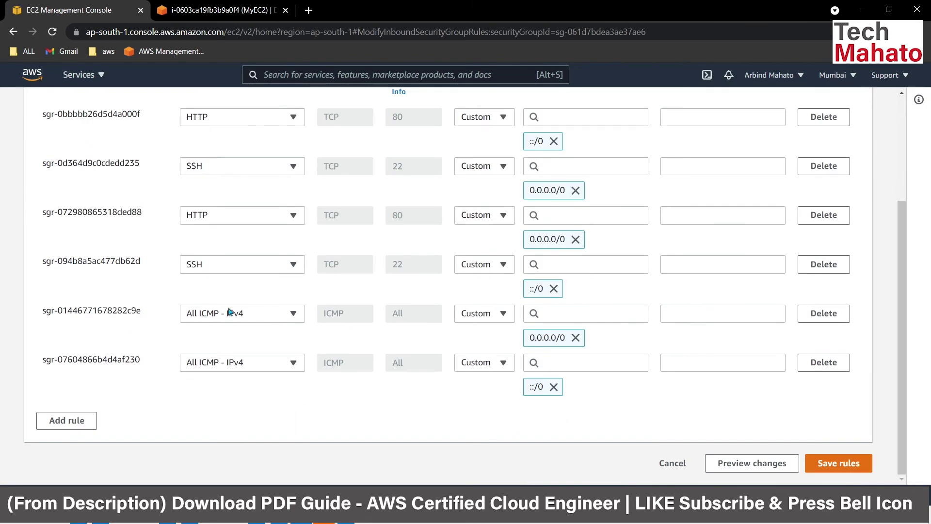
left_click(824, 314)
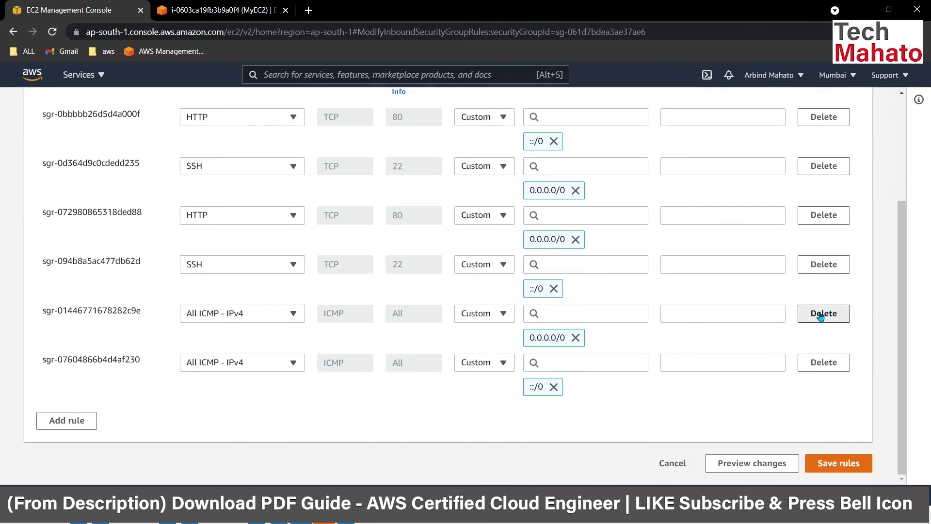
left_click(824, 363)
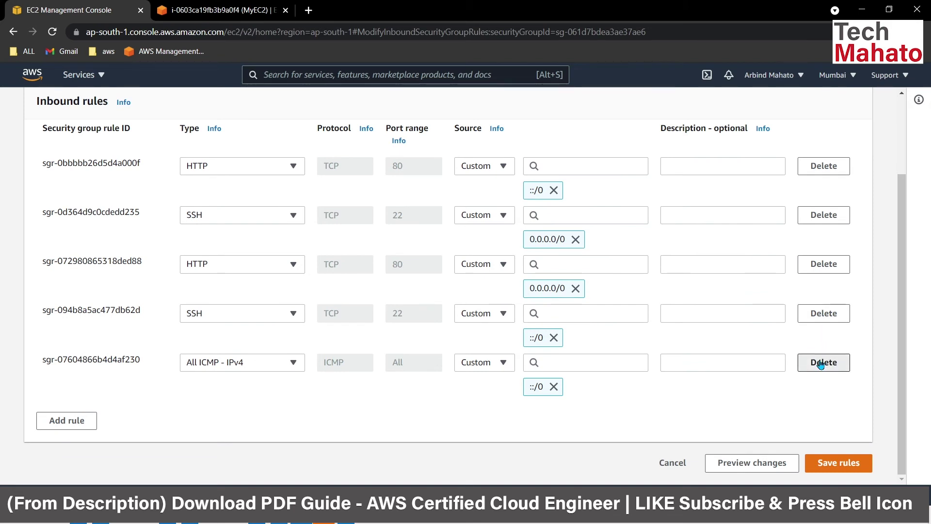
left_click(846, 466)
Switch to the Command Prompt, repeat the ping to 13.232.63.114, and put the window away
key("alt+Tab")
key("Up")
key("Return")
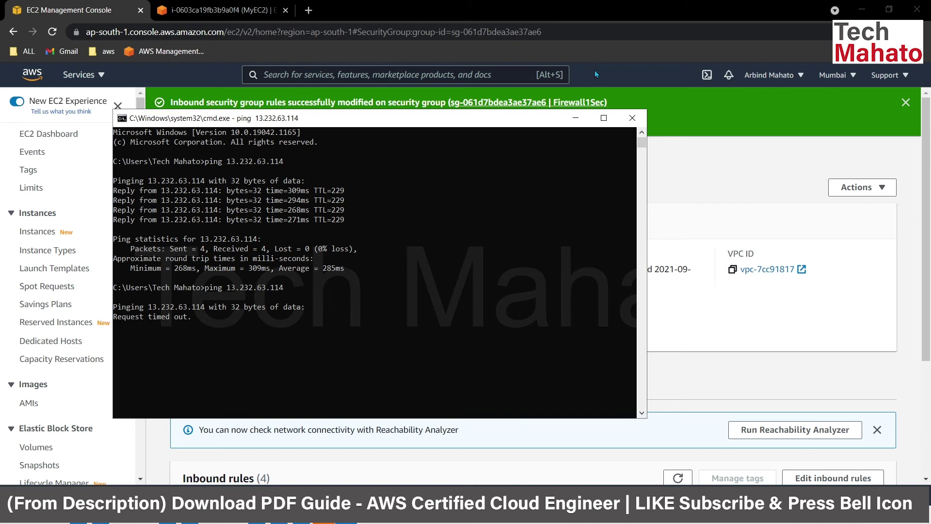
left_click(621, 122)
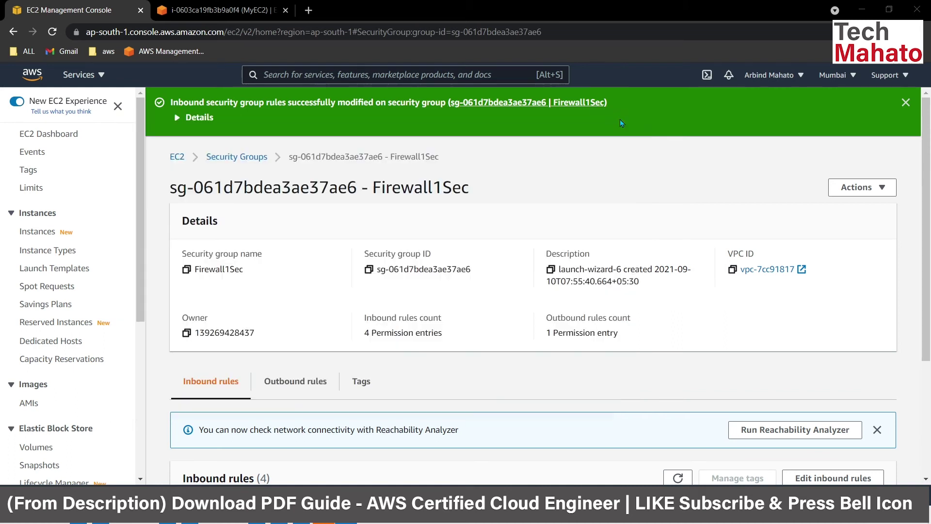
Open the browser terminal session of MyEC2 and test its responsiveness by submitting several empty command lines
left_click(212, 5)
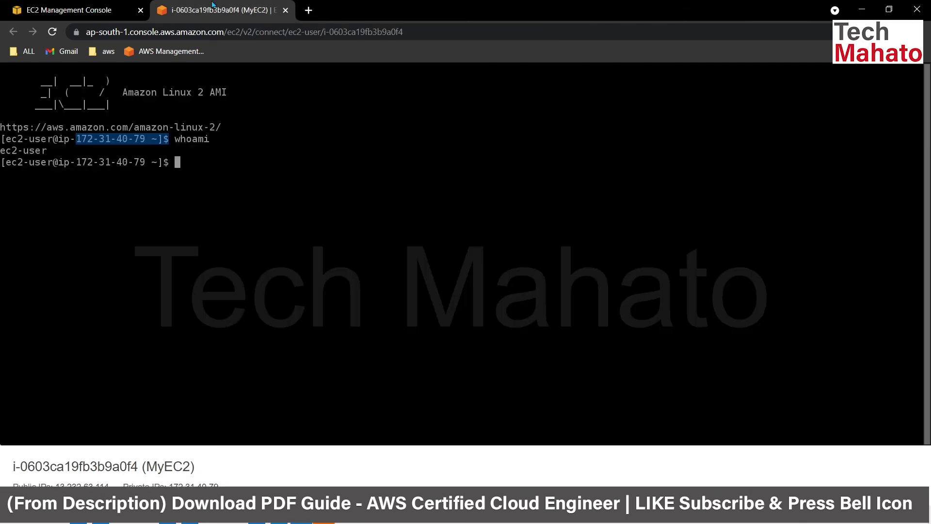
key("Return")
key("Return")
key("Return")
key("Return")
key("Return")
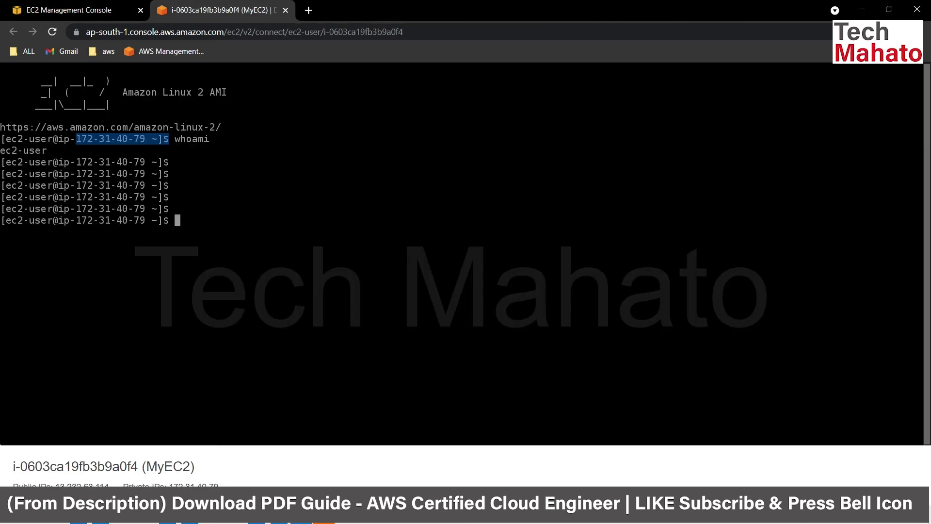
Back in the EC2 console, delete the remaining HTTP and SSH inbound rules of Firewall1Sec and save the rules
left_click(54, 15)
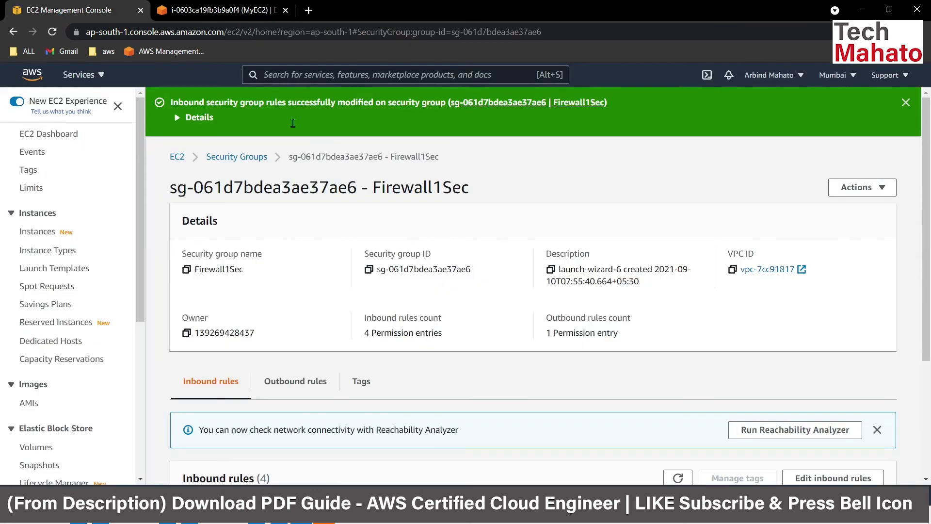
scroll(578, 371, "down", 2)
scroll(578, 372, "down", 2)
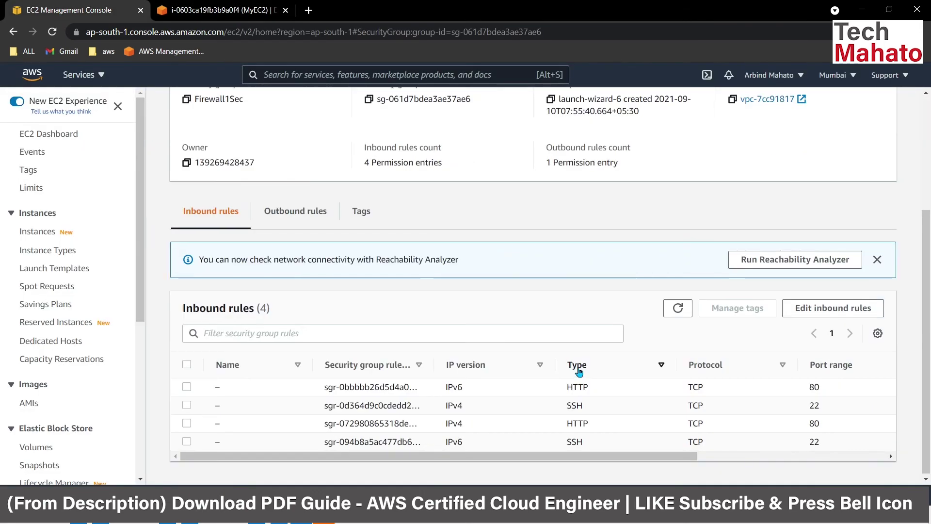
left_click(798, 309)
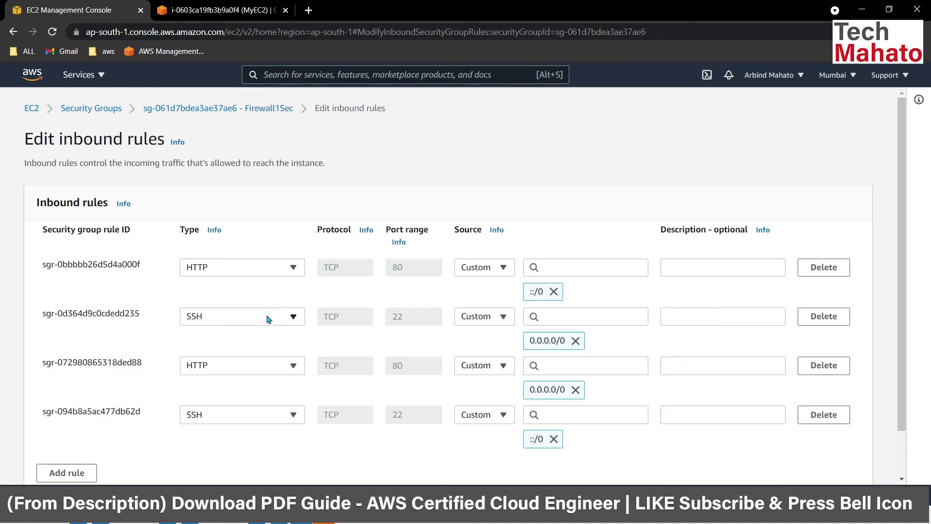
left_click(821, 317)
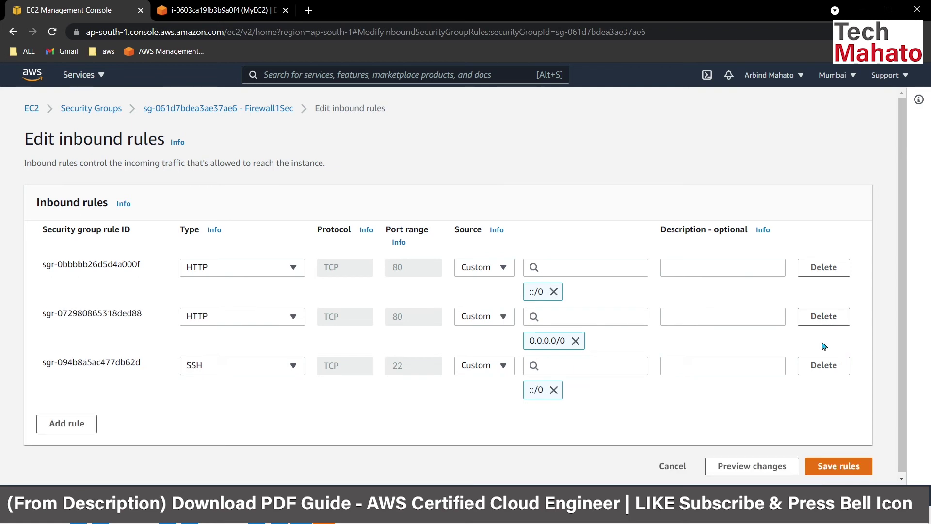
left_click(827, 374)
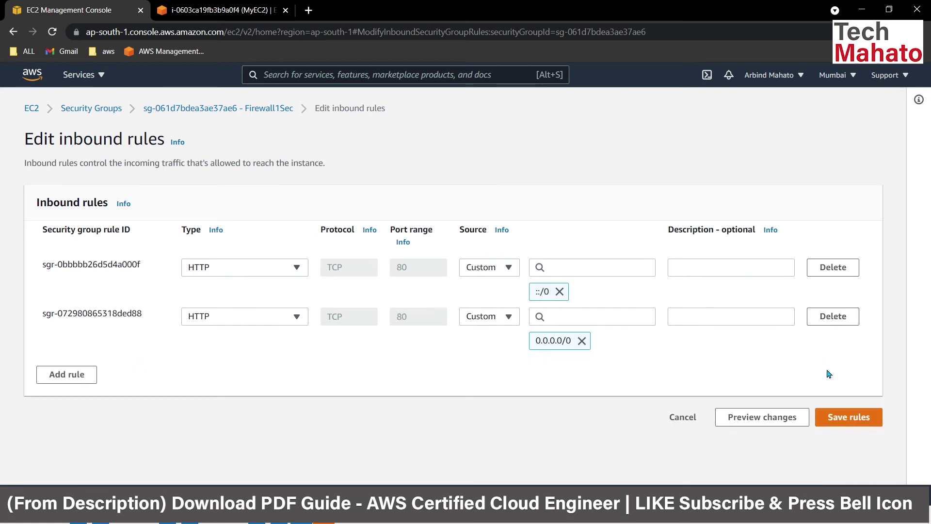
left_click(833, 320)
left_click(833, 274)
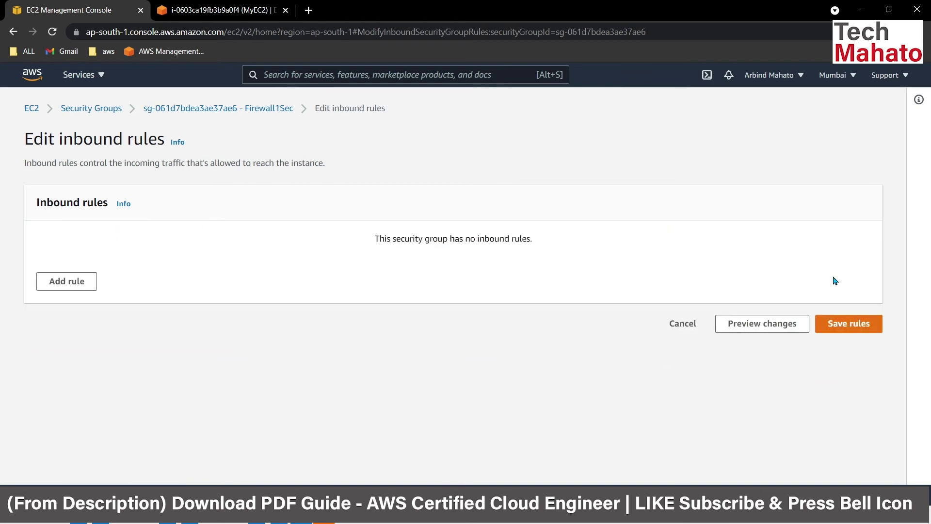
left_click(850, 325)
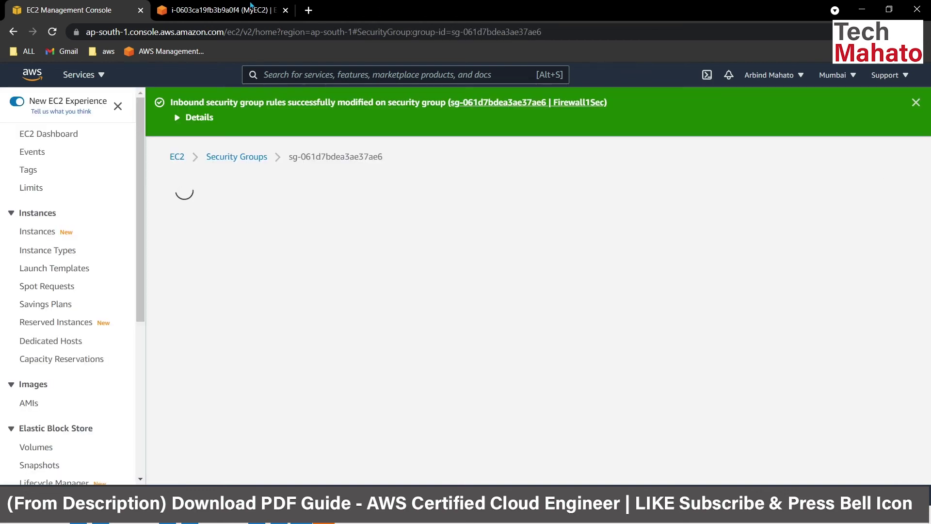
Close the open MyEC2 terminal session and try to reconnect to the instance through EC2 Instance Connect as ec2-user
left_click(220, 10)
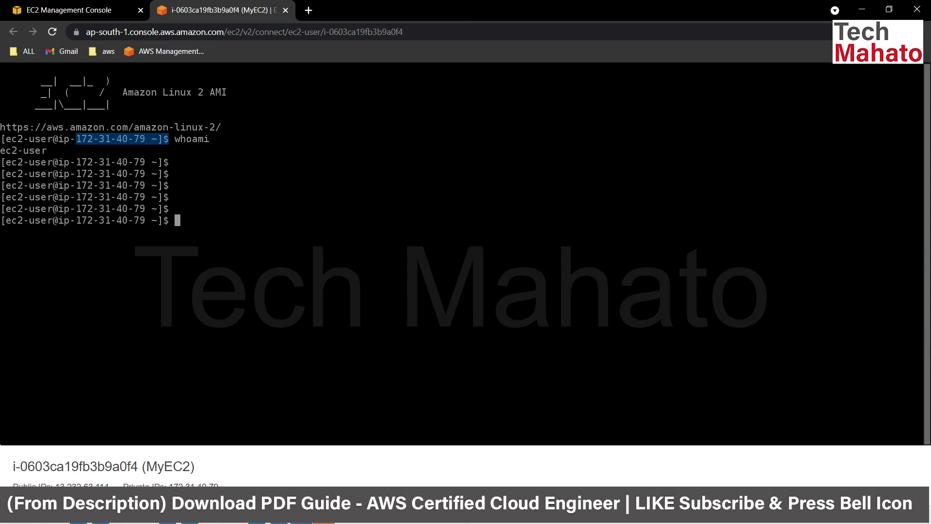
left_click(285, 10)
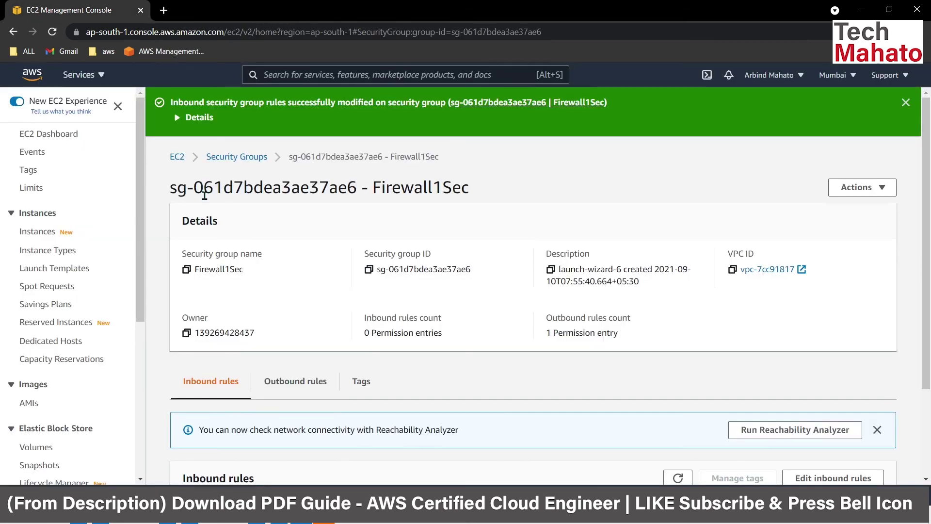
left_click(36, 232)
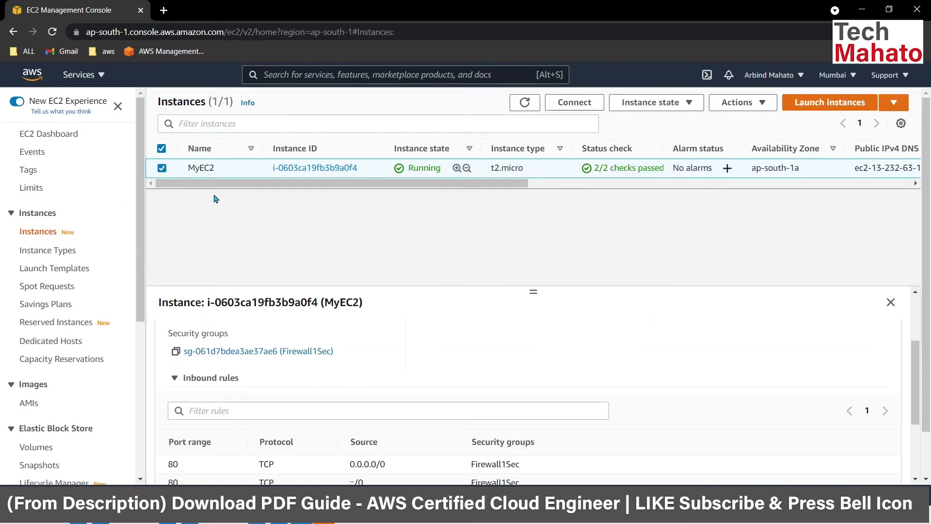
right_click(284, 170)
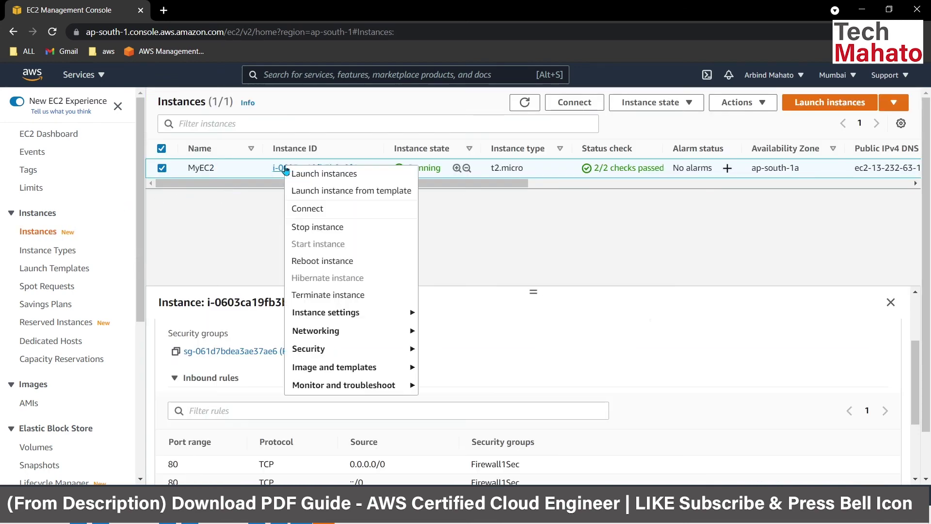
left_click(308, 209)
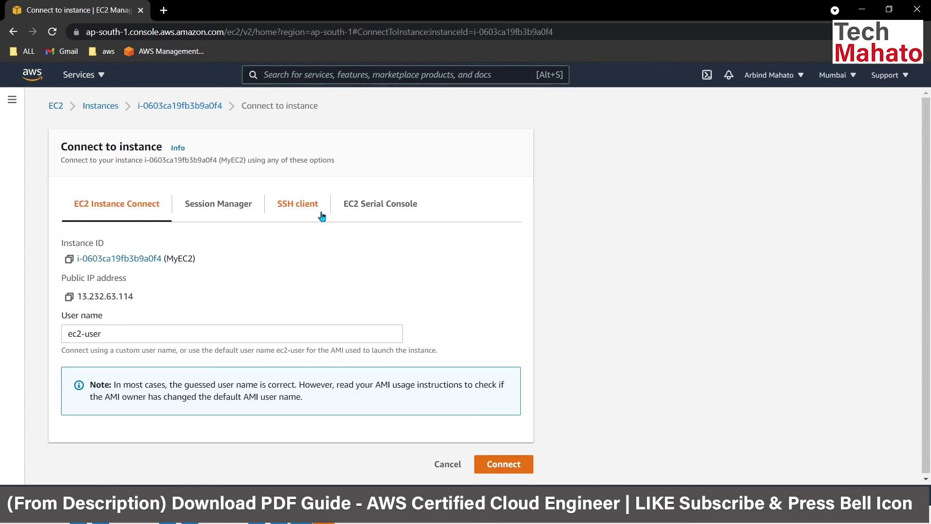
left_click(509, 463)
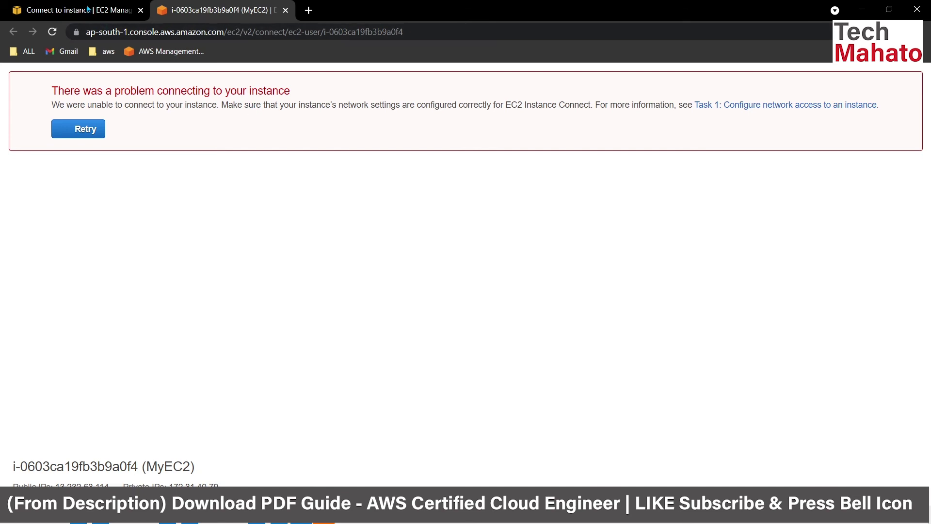
Return to the console's instances list, select MyEC2, and open the Security Groups list
key("ctrl+shift+Tab")
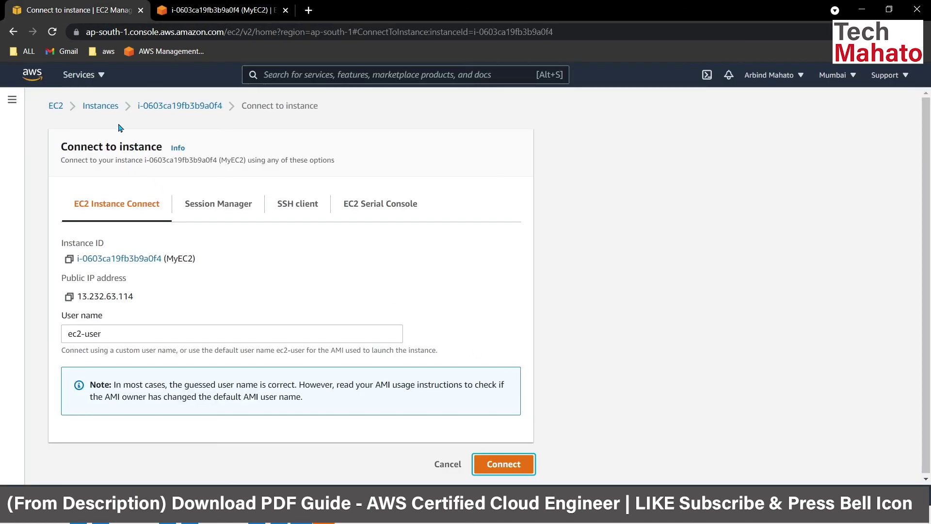
left_click(95, 107)
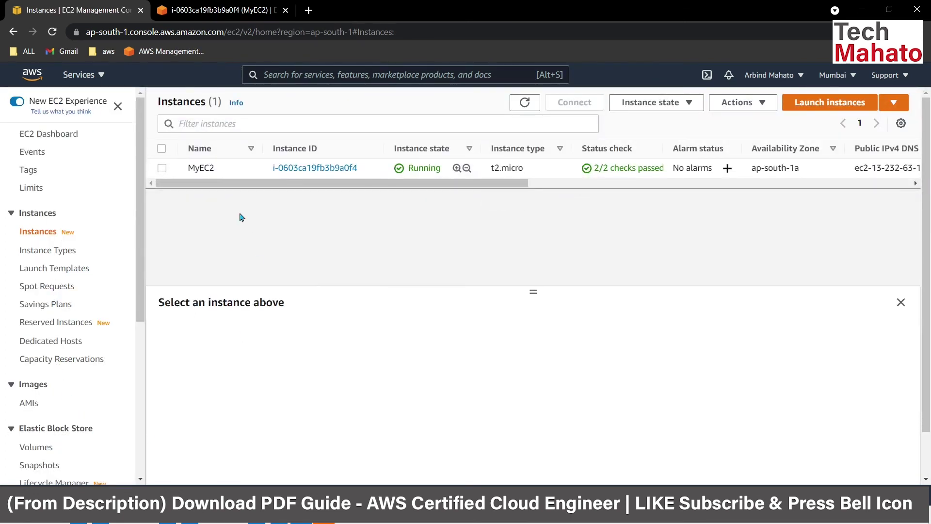
left_click(163, 169)
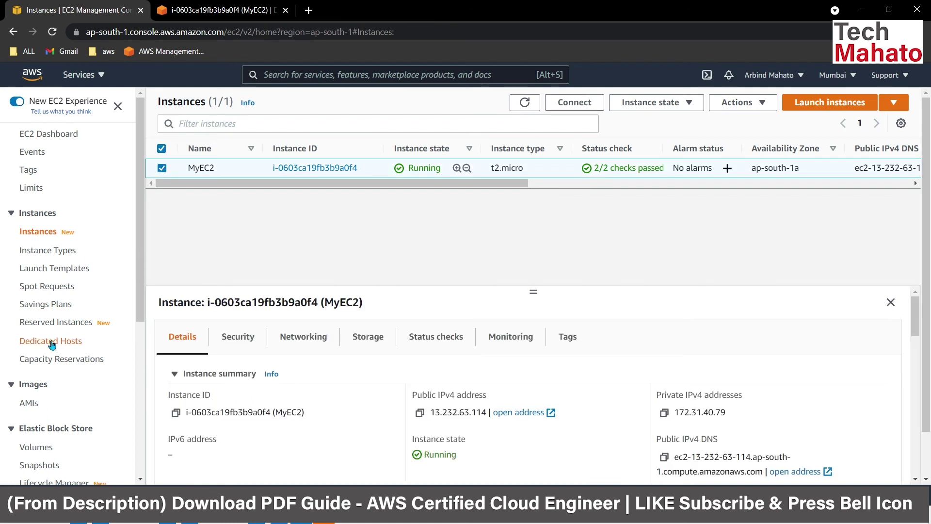
scroll(52, 345, "down", 4)
scroll(53, 345, "down", 2)
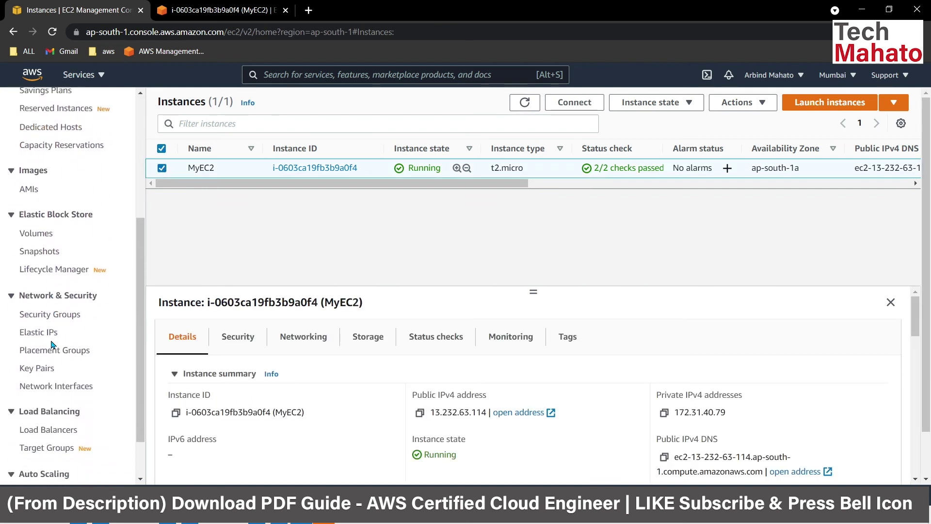
left_click(48, 289)
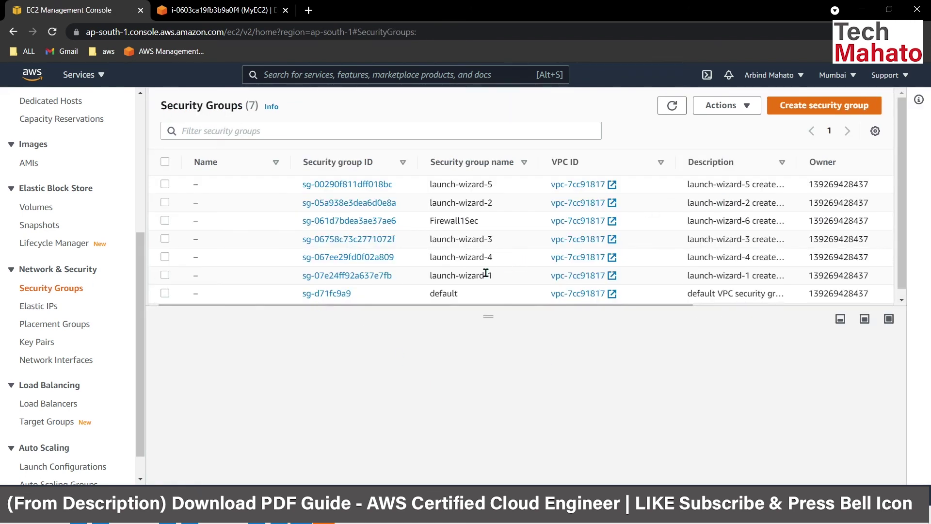
Select the Firewall1Sec security group and open its inbound rules for editing
scroll(485, 273, "down", 1)
scroll(486, 273, "up", 1)
left_click(165, 221)
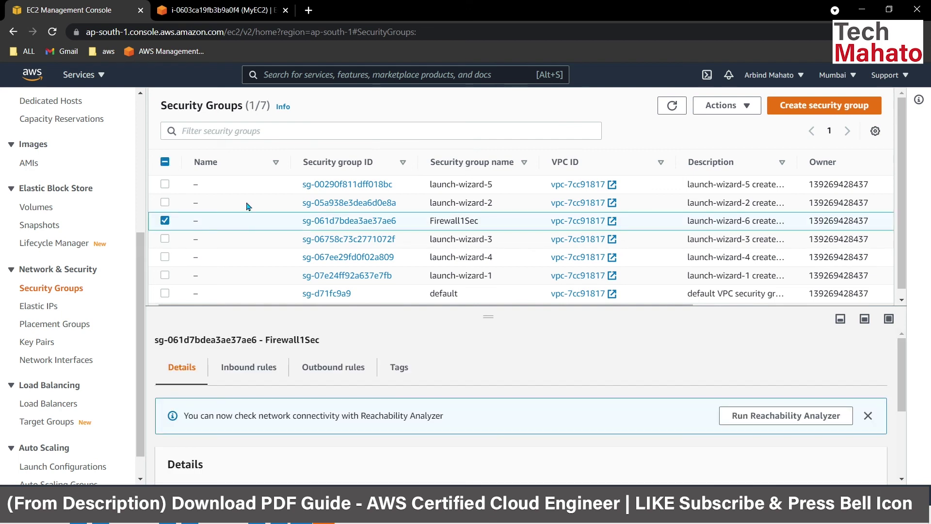
left_click(745, 107)
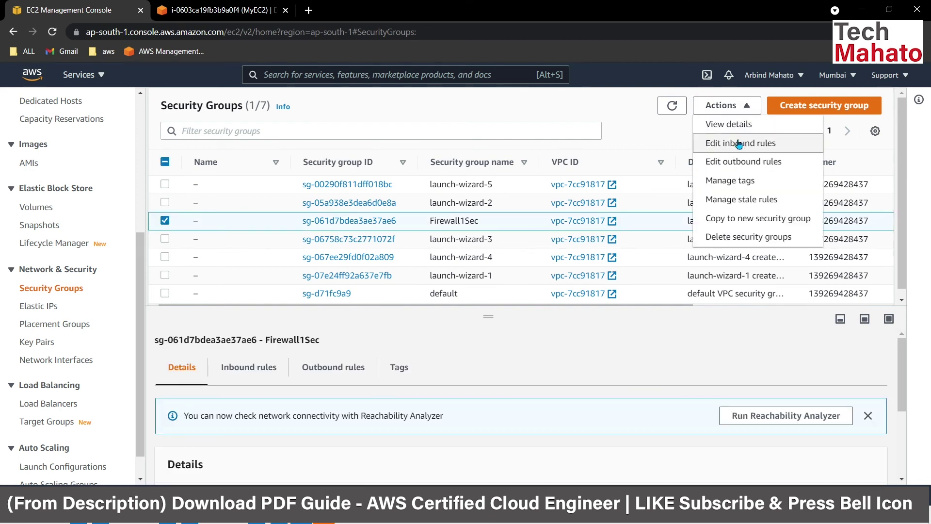
left_click(764, 150)
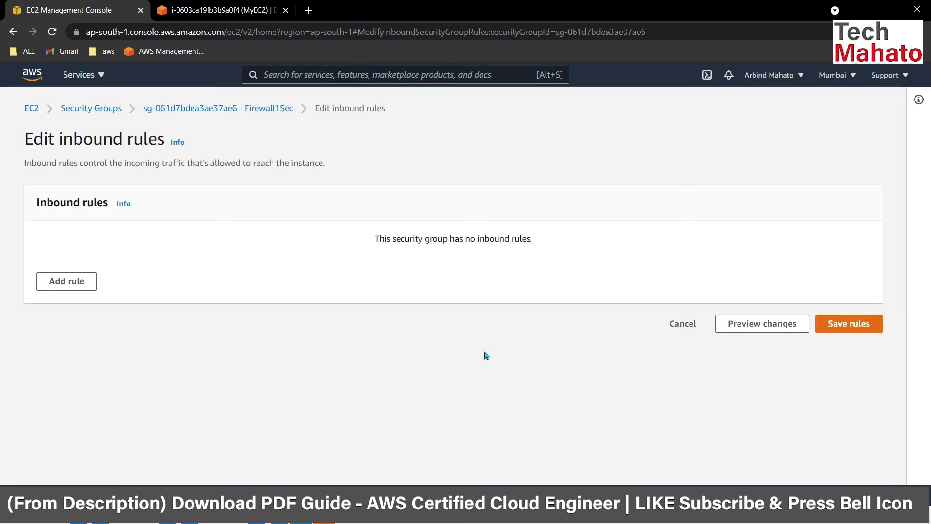
Add an SSH inbound rule to Firewall1Sec with source Anywhere (0.0.0.0/0) and save the rules
left_click(80, 284)
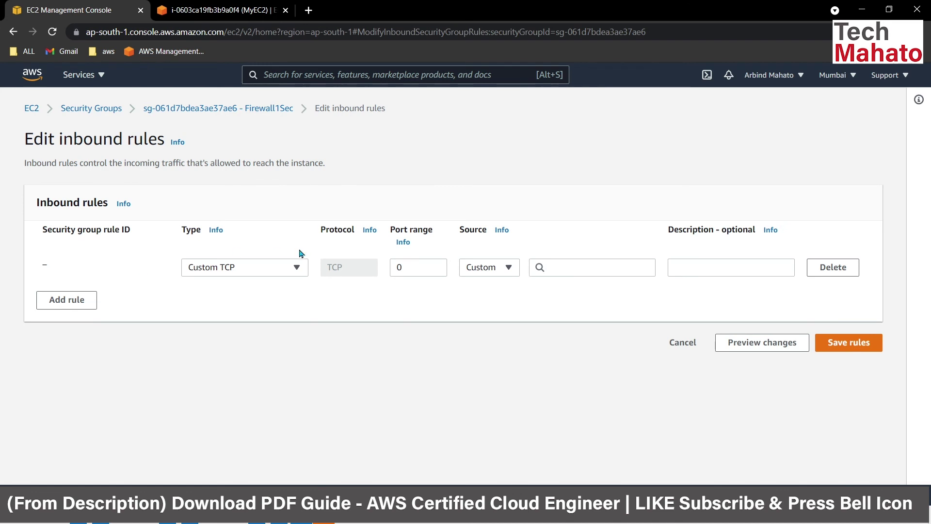
left_click(276, 267)
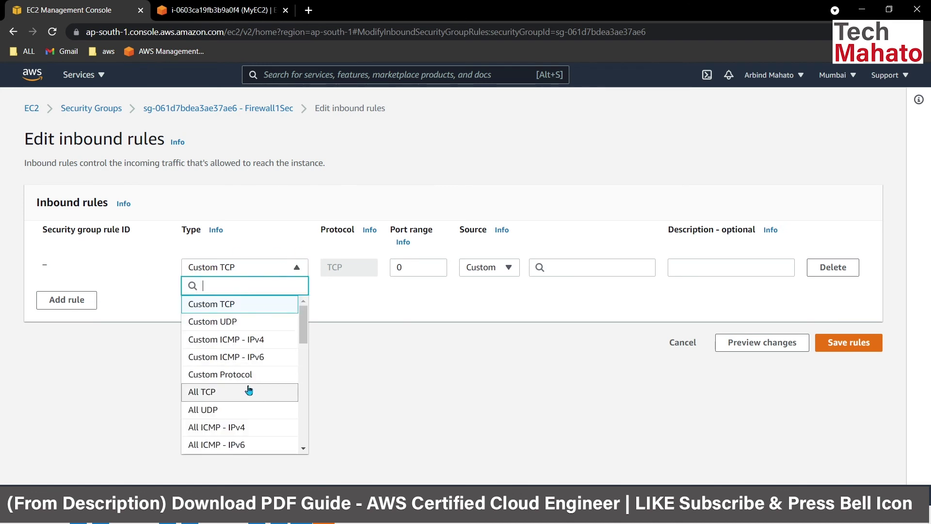
scroll(248, 391, "down", 3)
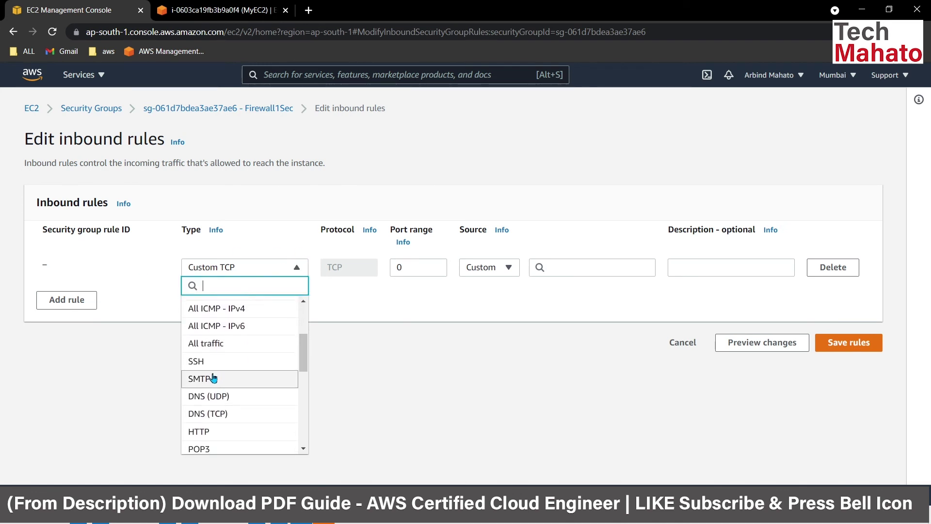
left_click(204, 362)
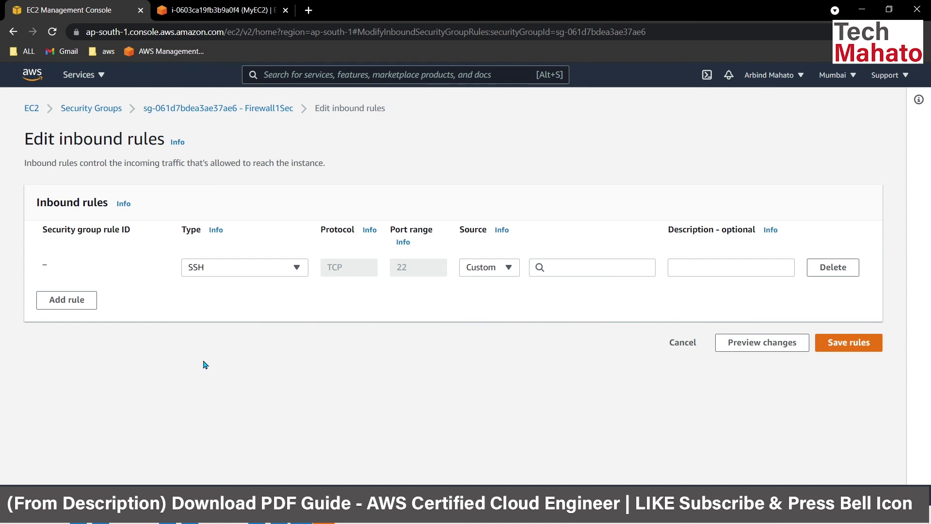
left_click(509, 267)
left_click(490, 311)
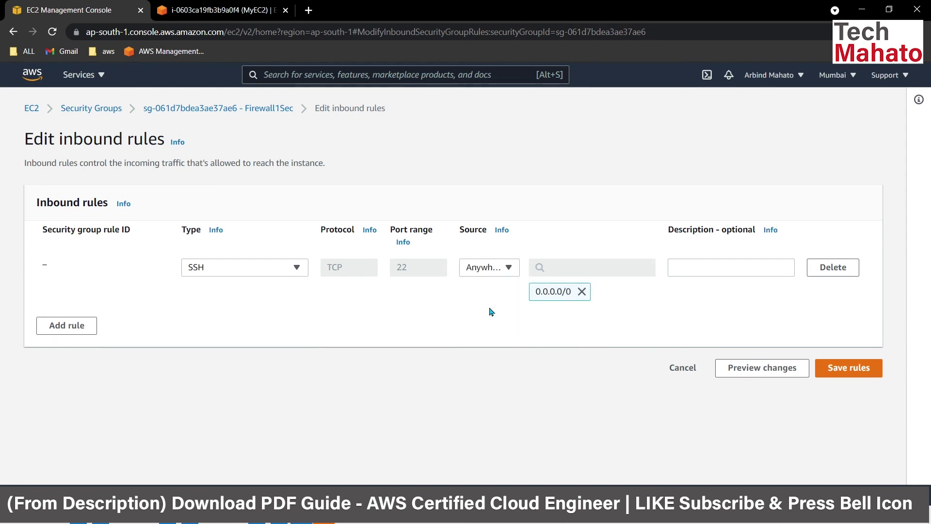
left_click(848, 371)
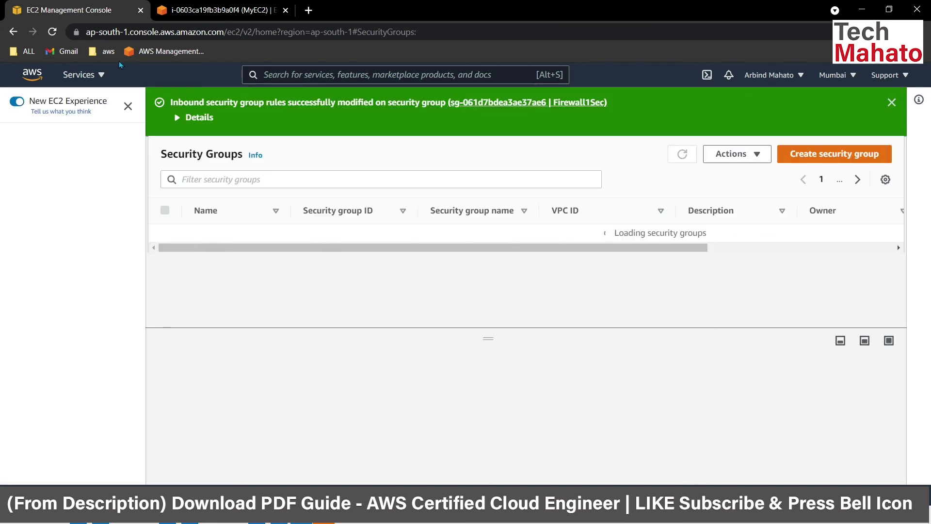
Return to the instances list and start a new EC2 Instance Connect session to MyEC2 as ec2-user
left_click(203, 10)
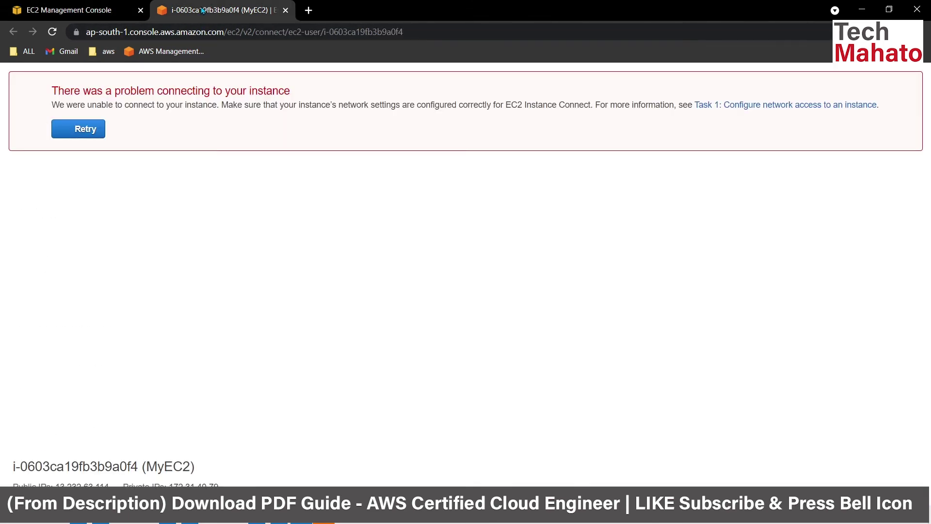
left_click(104, 14)
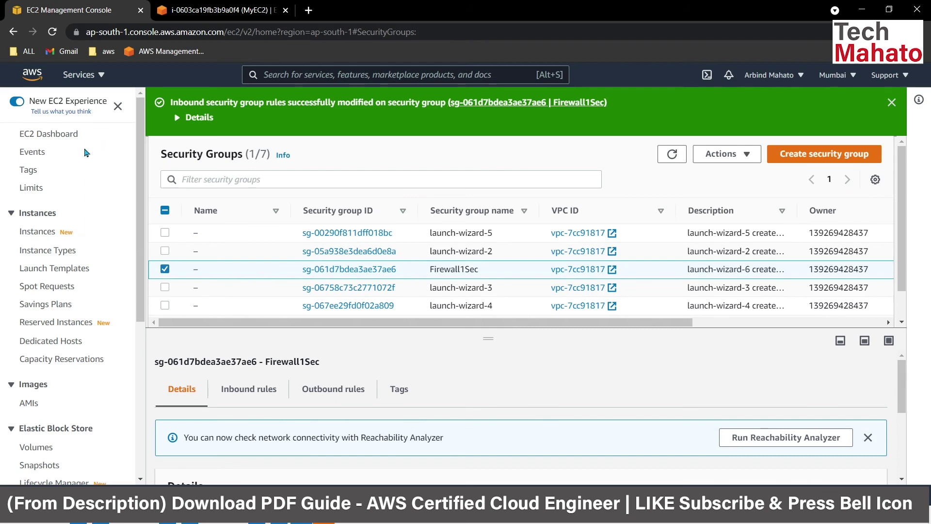
left_click(30, 233)
right_click(292, 172)
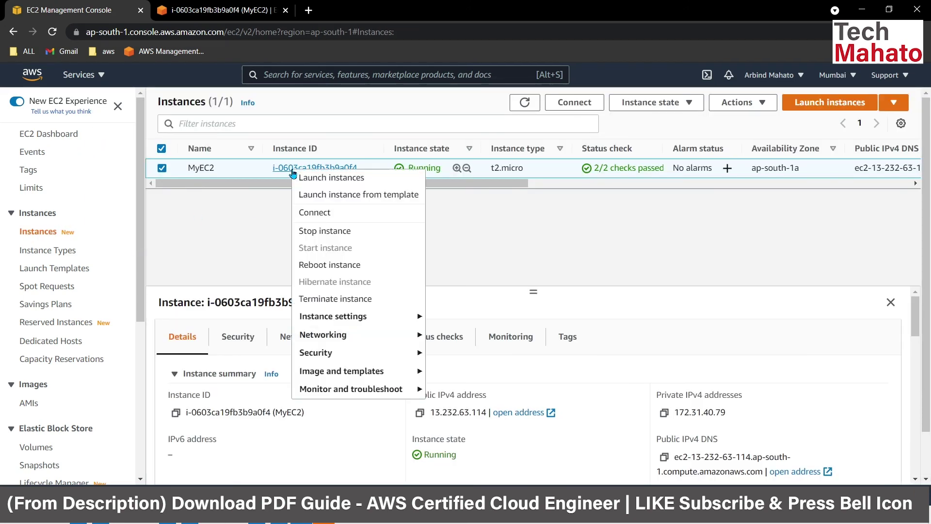
left_click(315, 213)
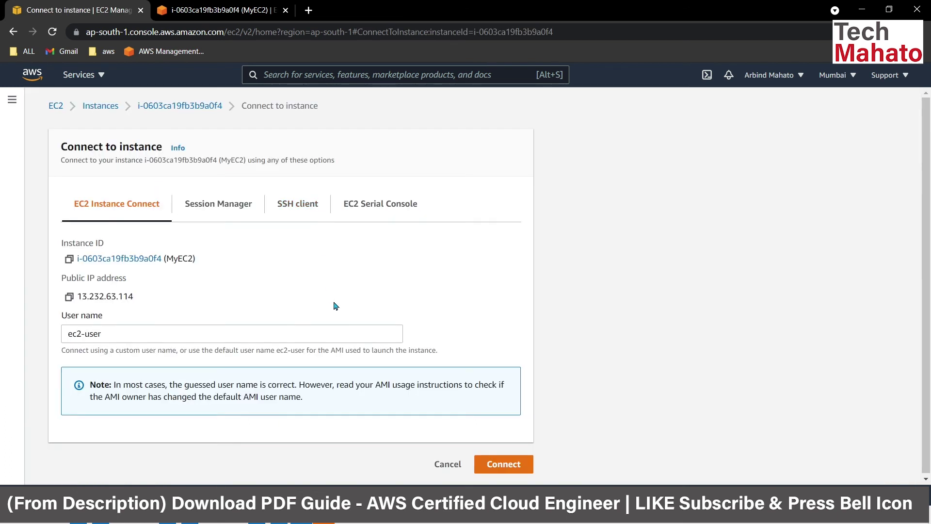
left_click(500, 467)
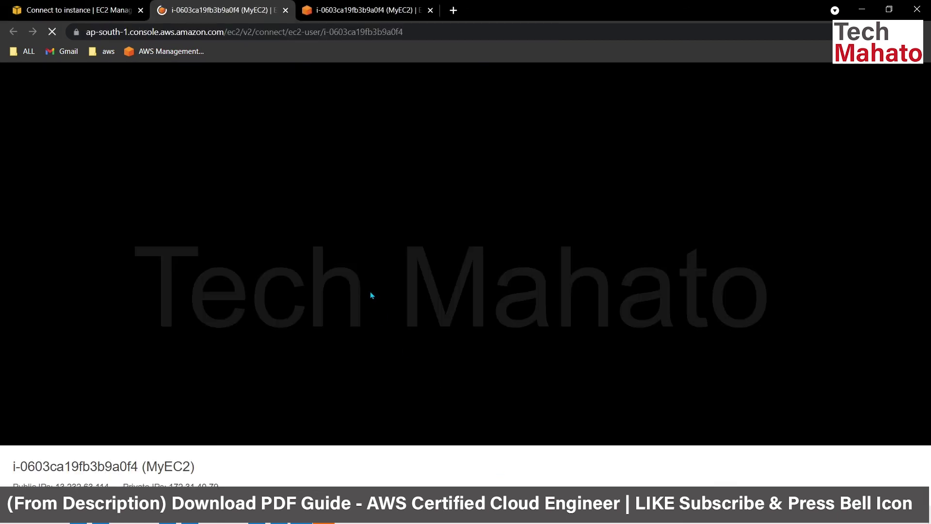